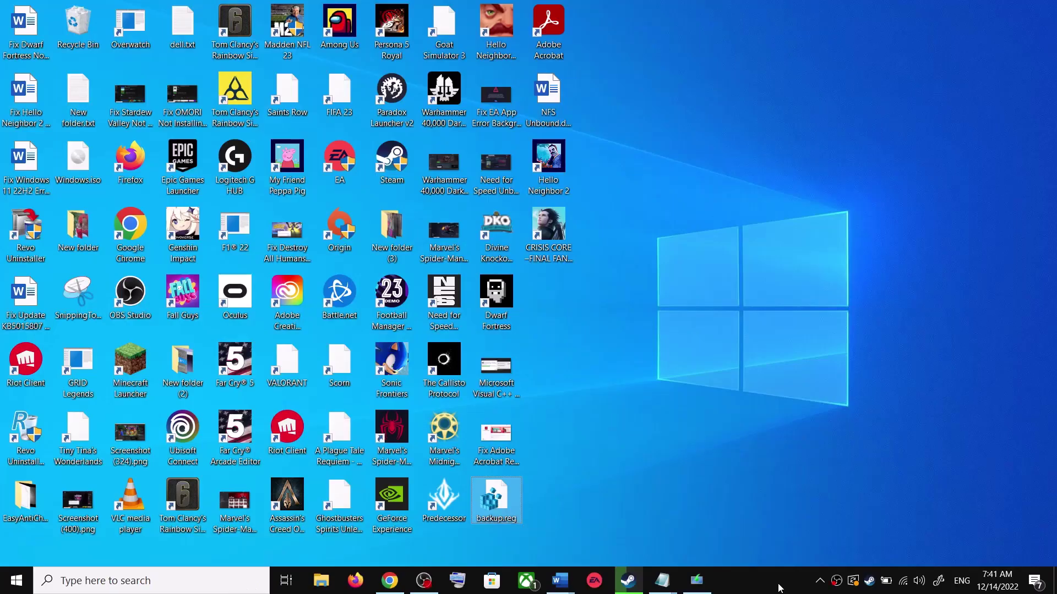
- Run the Windows Update troubleshooter via Update & Security > Troubleshoot > Additional troubleshooters
mouse_move(559, 580)
click(710, 517)
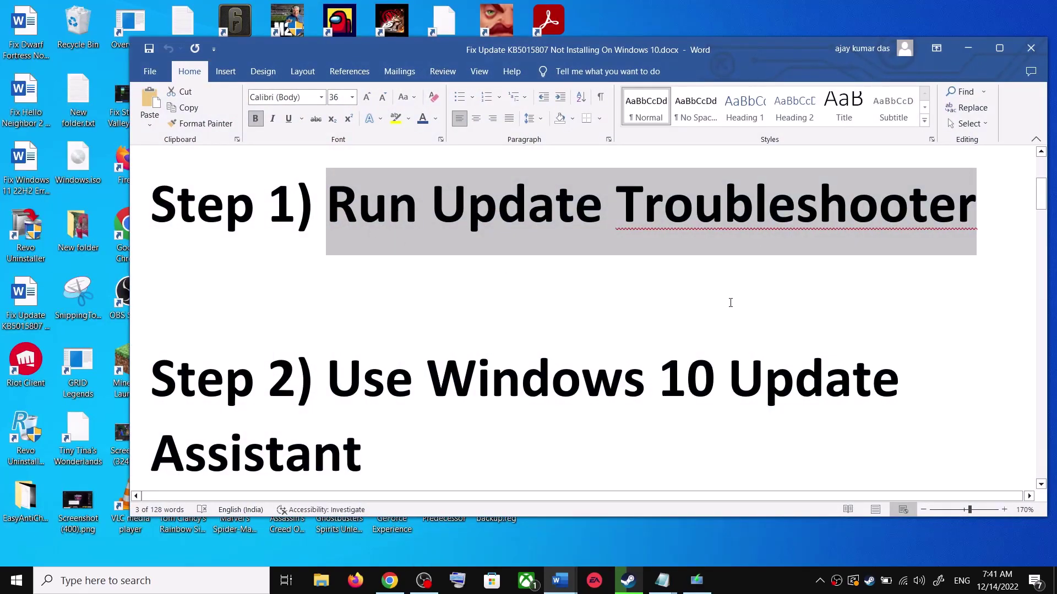
key(super+i)
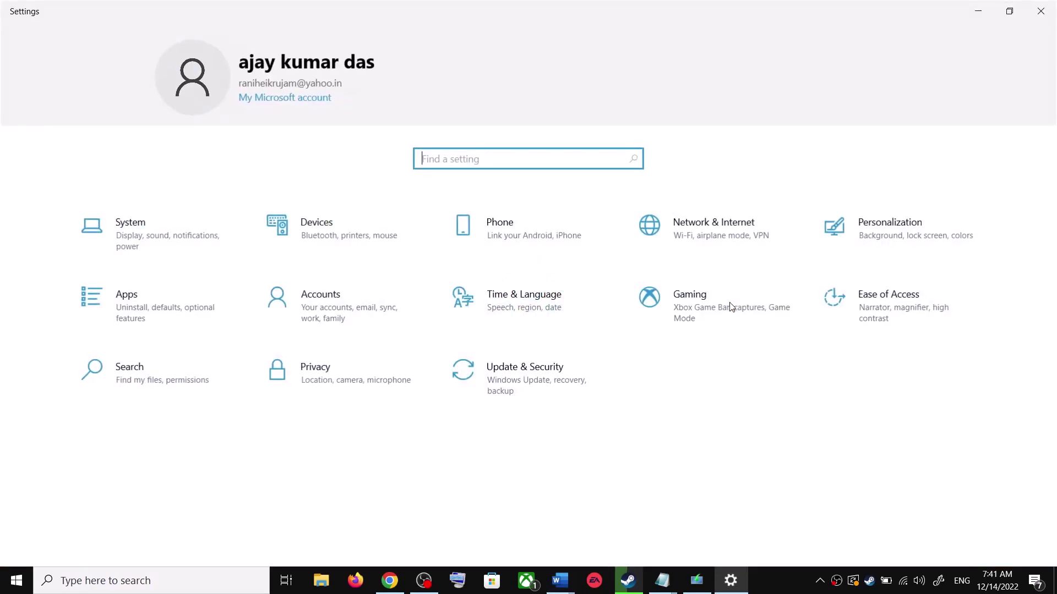
click(536, 379)
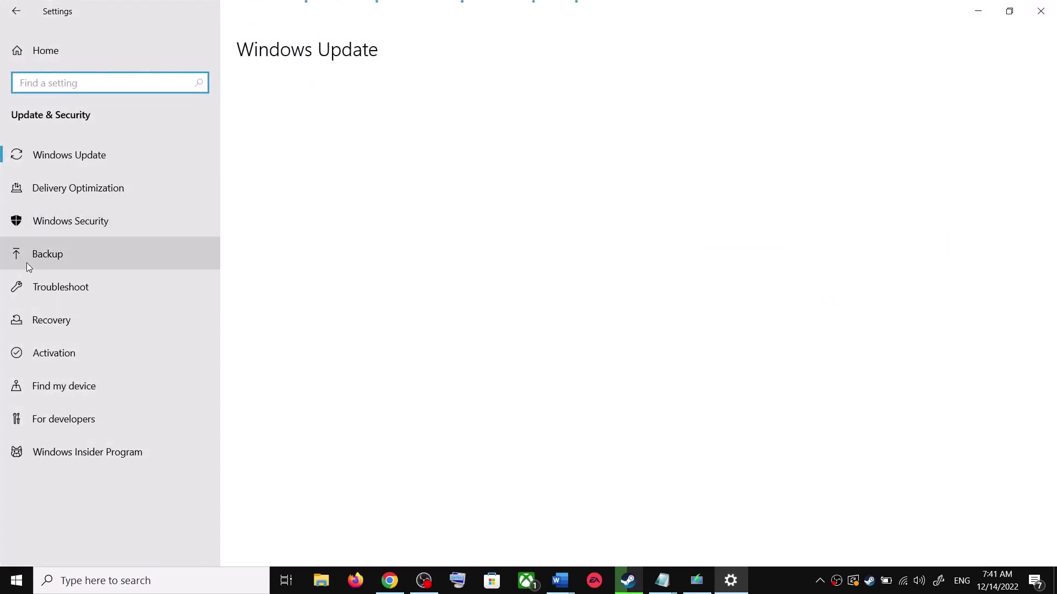
click(82, 287)
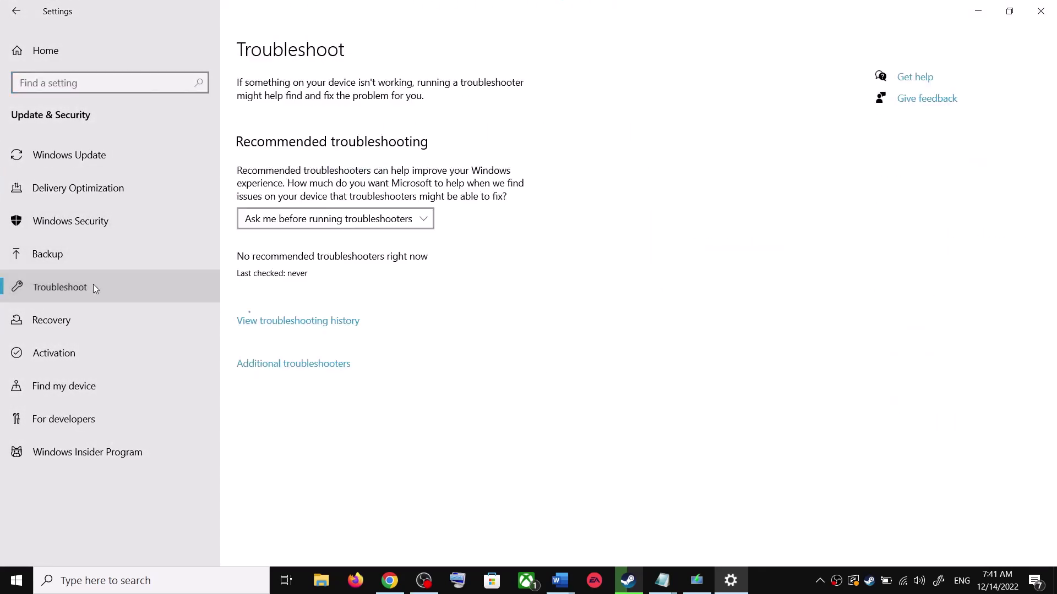
click(307, 365)
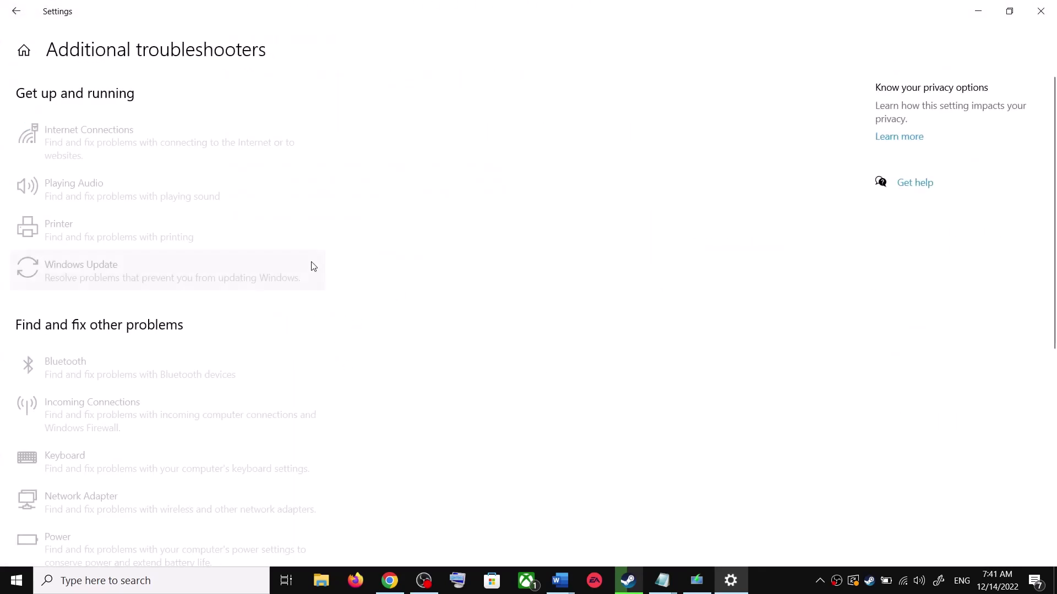
click(128, 276)
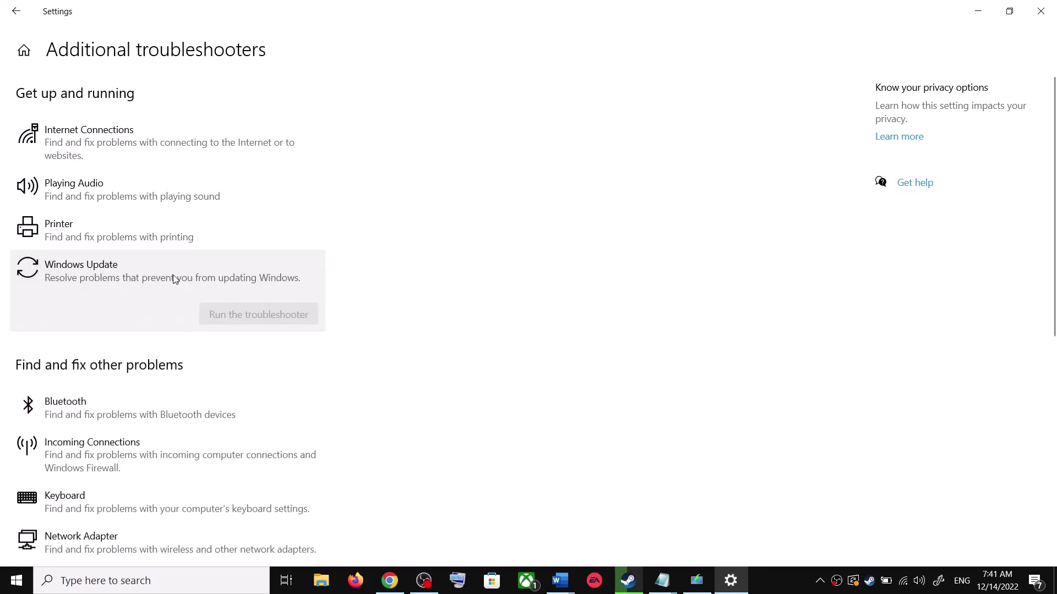
click(250, 313)
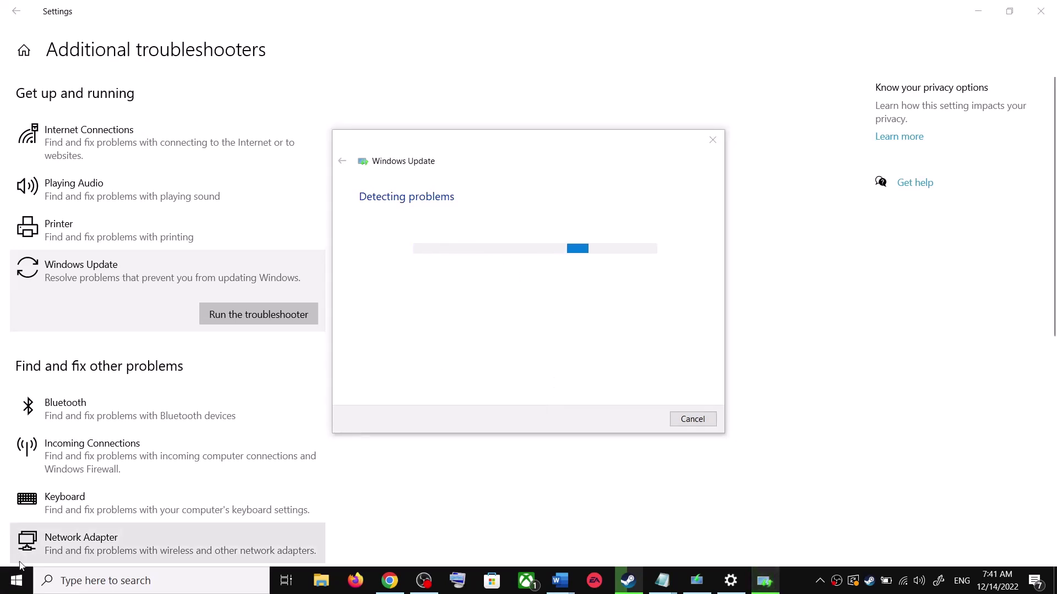
- Check the Start menu's power options, dismiss them, and return to the troubleshooters page
click(12, 584)
click(17, 550)
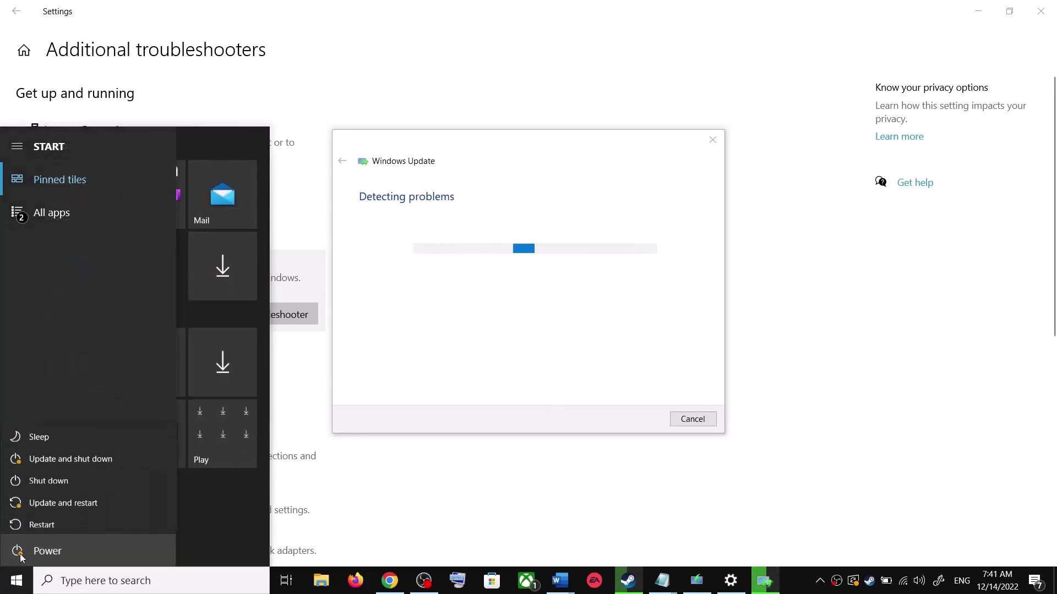
key(Escape)
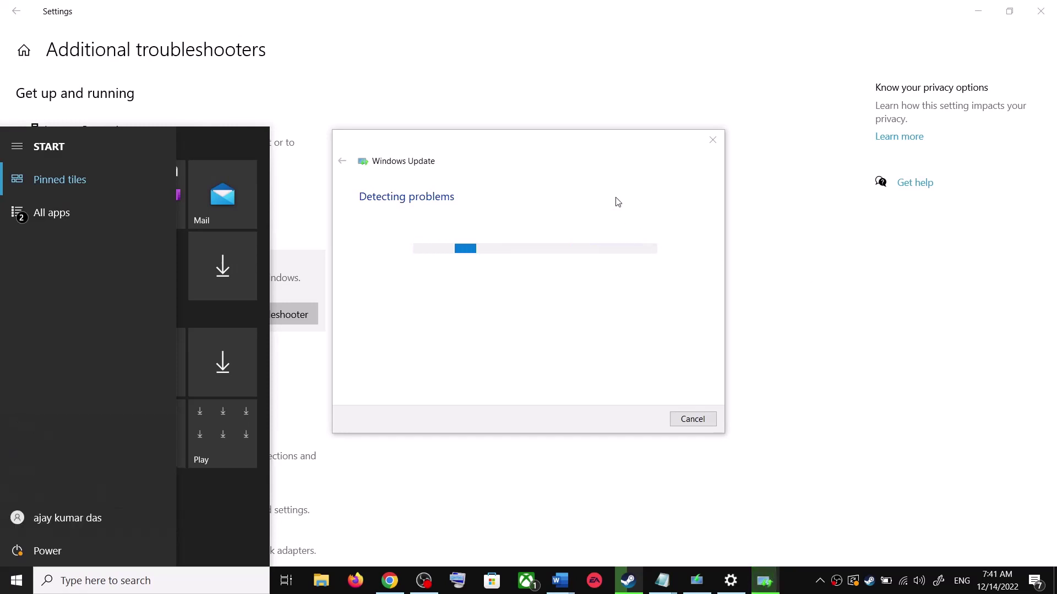
key(Escape)
click(805, 234)
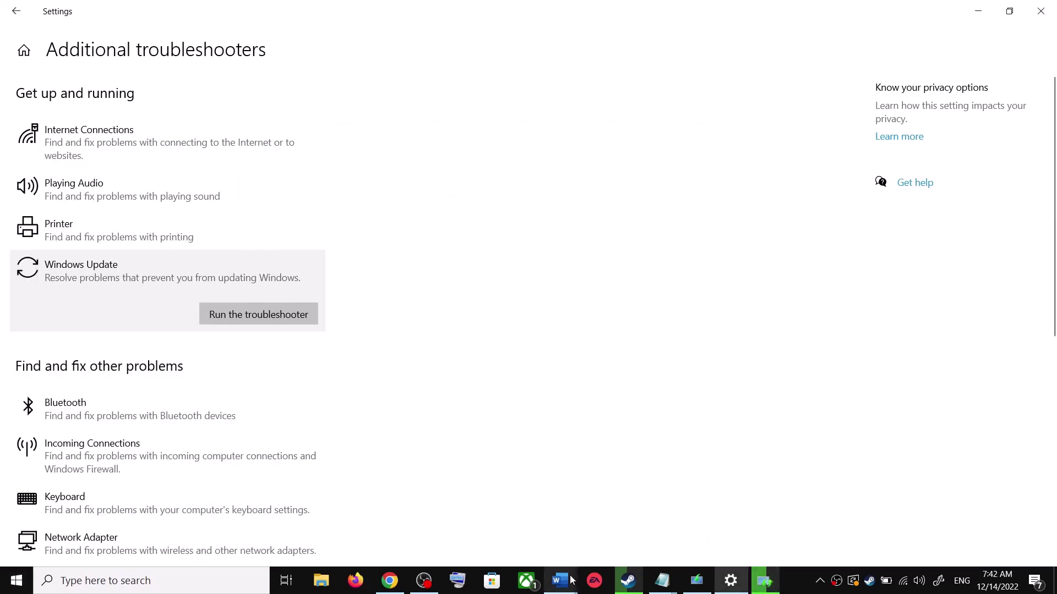
- In the fix guide, scroll down and select the Microsoft download link line
mouse_move(571, 580)
click(651, 531)
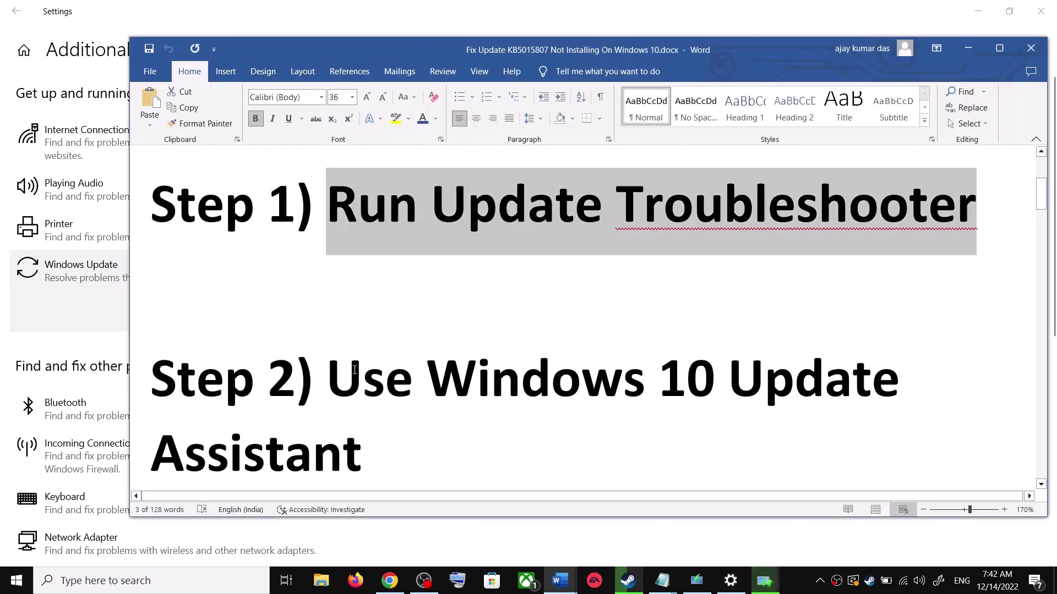
scroll(355, 369, down, 1)
drag(327, 323, 439, 430)
scroll(770, 407, down, 1)
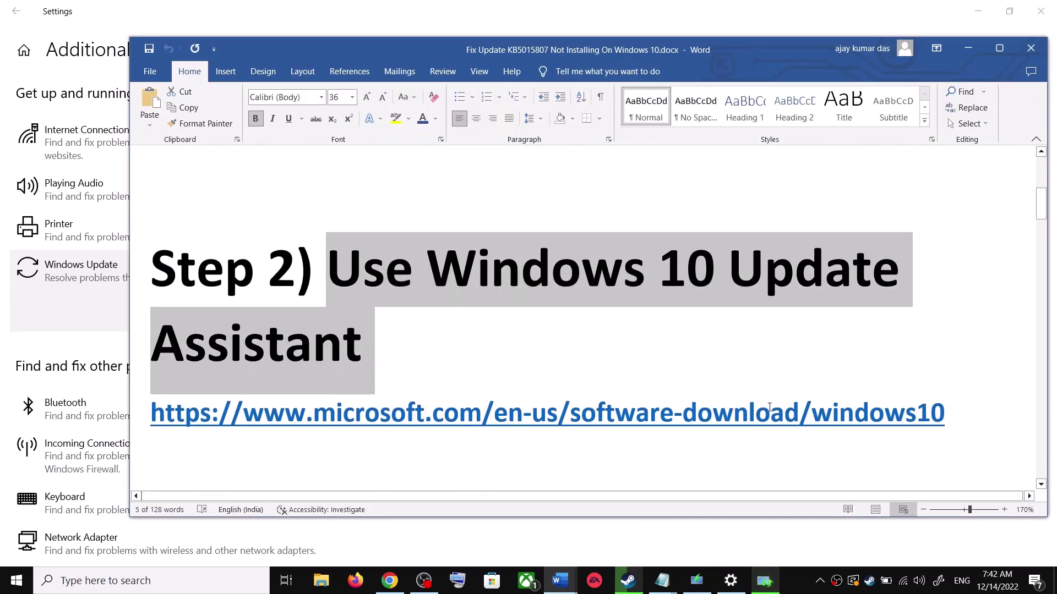
drag(1018, 407, 151, 413)
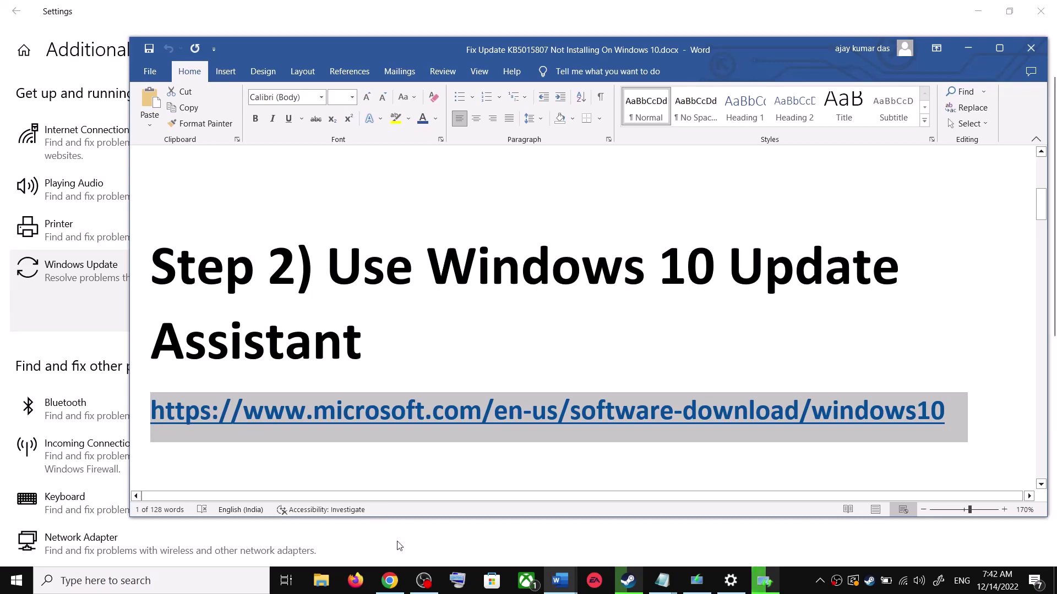
- Download and run the Windows 10 Update Assistant via Update now, then close it
mouse_move(390, 580)
click(391, 514)
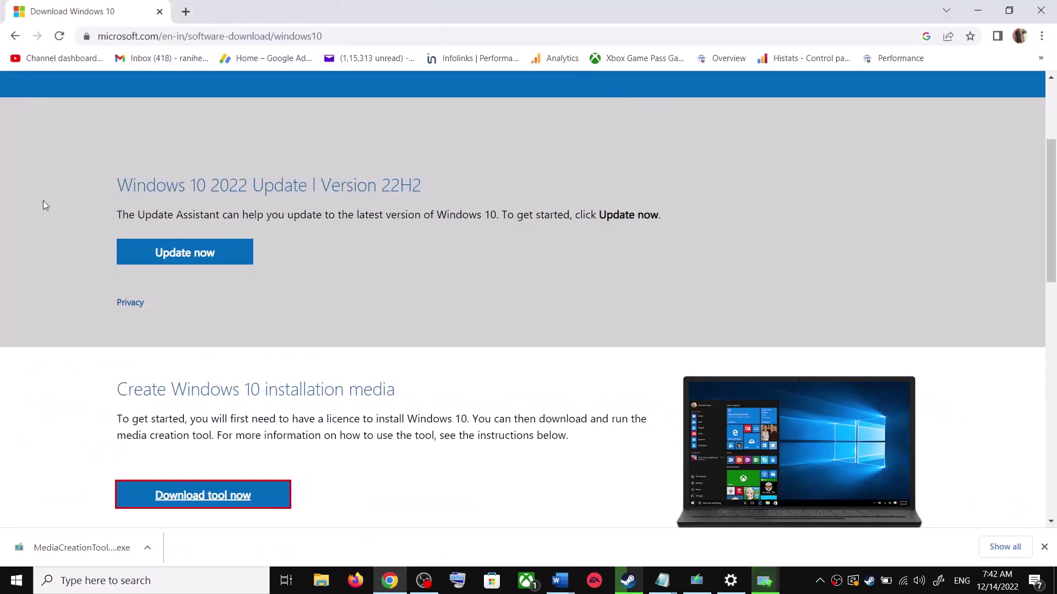
scroll(233, 305, up, 3)
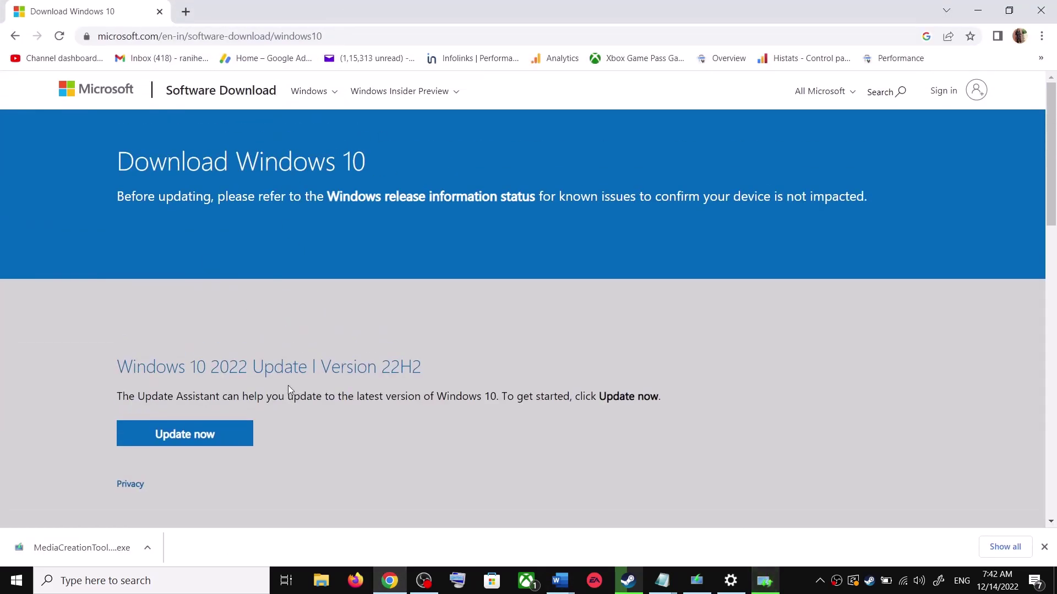
drag(137, 397, 220, 397)
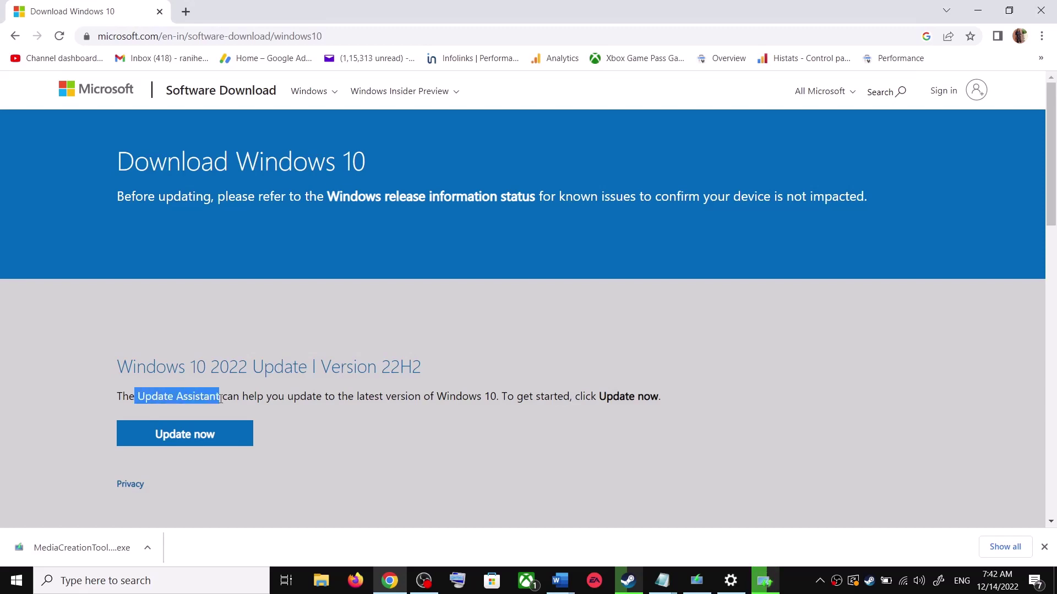
click(211, 435)
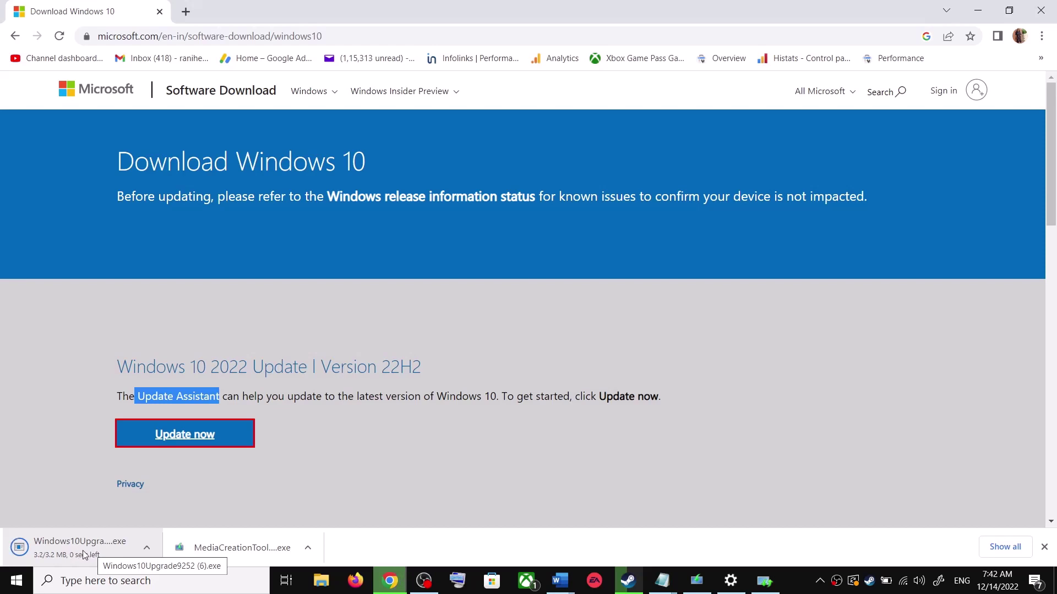
click(78, 551)
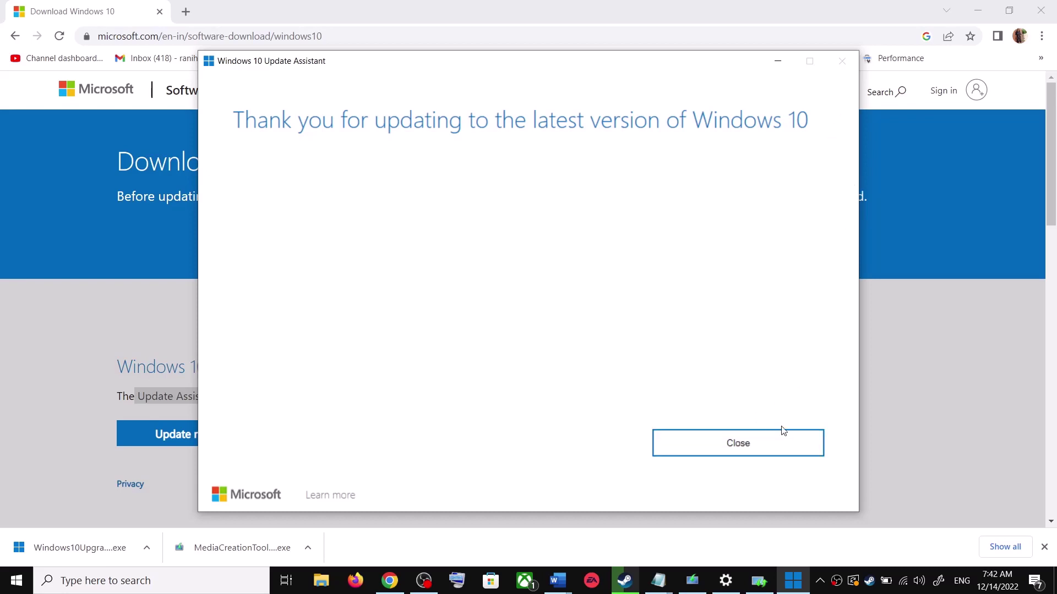
click(770, 446)
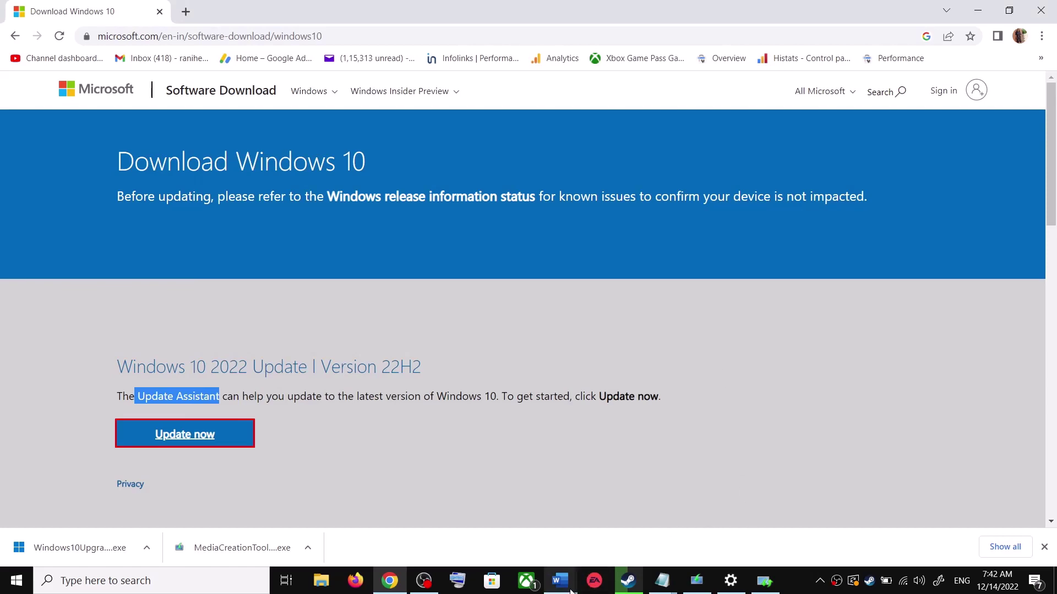
- Copy the Step 3 commands, SC config through net start appidsvc, then begin a taskbar search
mouse_move(560, 580)
click(633, 518)
scroll(433, 371, down, 5)
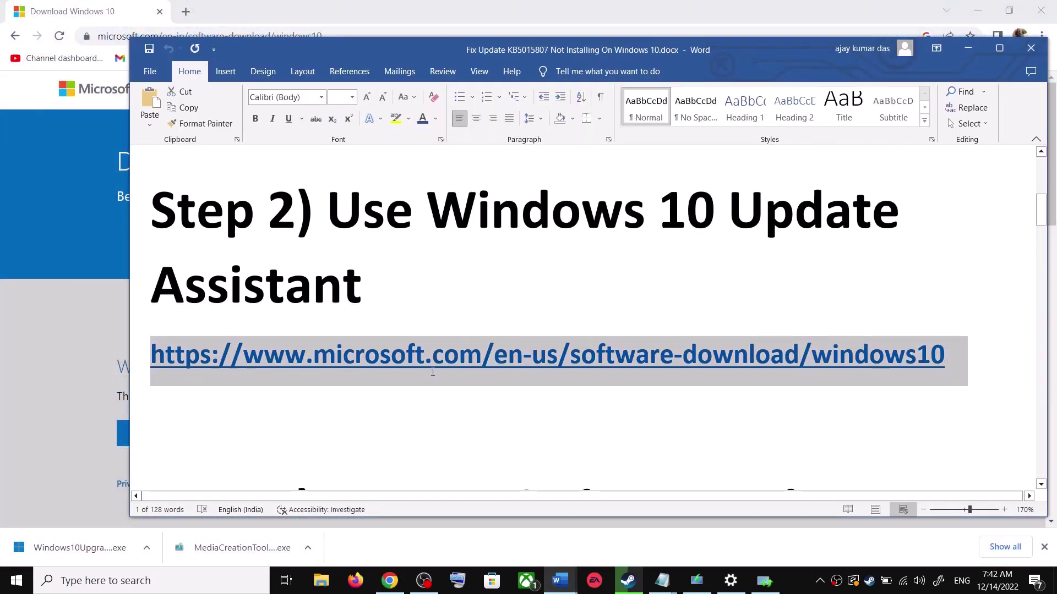
drag(349, 338, 456, 402)
scroll(166, 377, down, 3)
drag(153, 372, 292, 504)
drag(325, 423, 343, 462)
scroll(334, 425, down, 2)
right_click(279, 308)
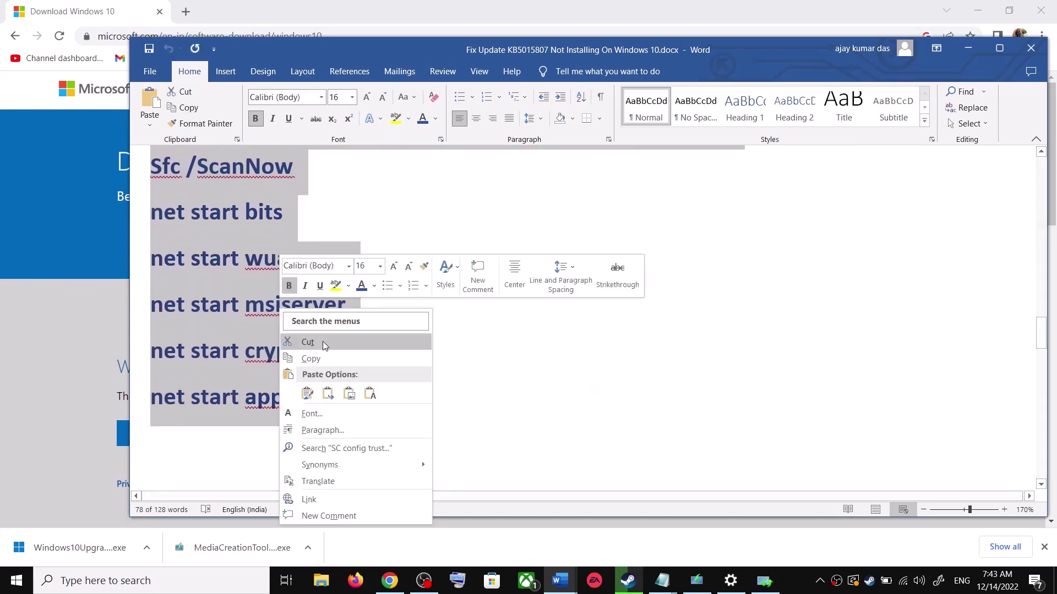
click(325, 361)
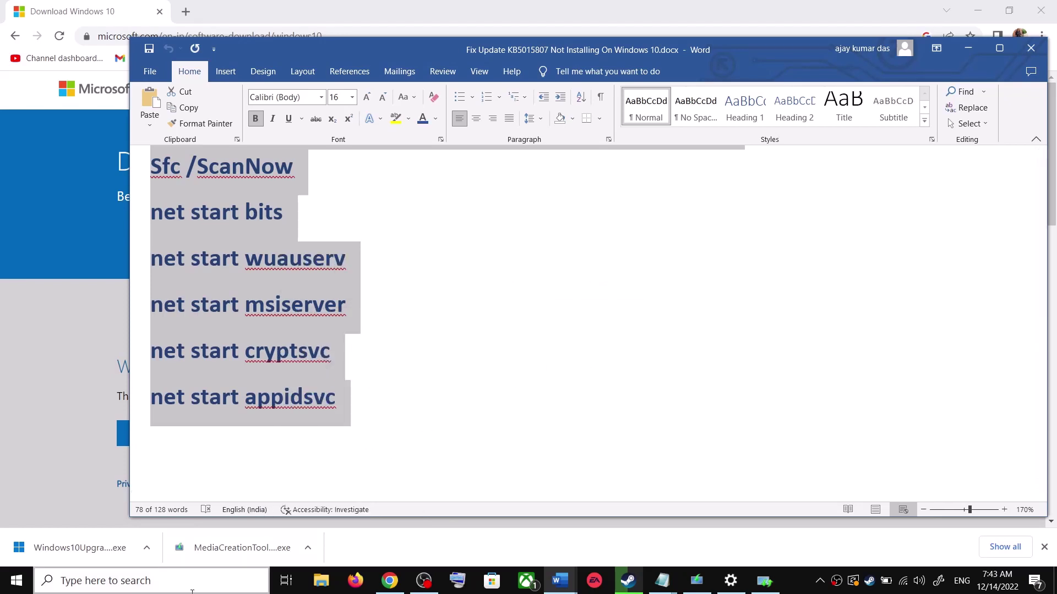
click(208, 579)
- Open Notepad and paste the copied reset commands into a new file
text(oot)
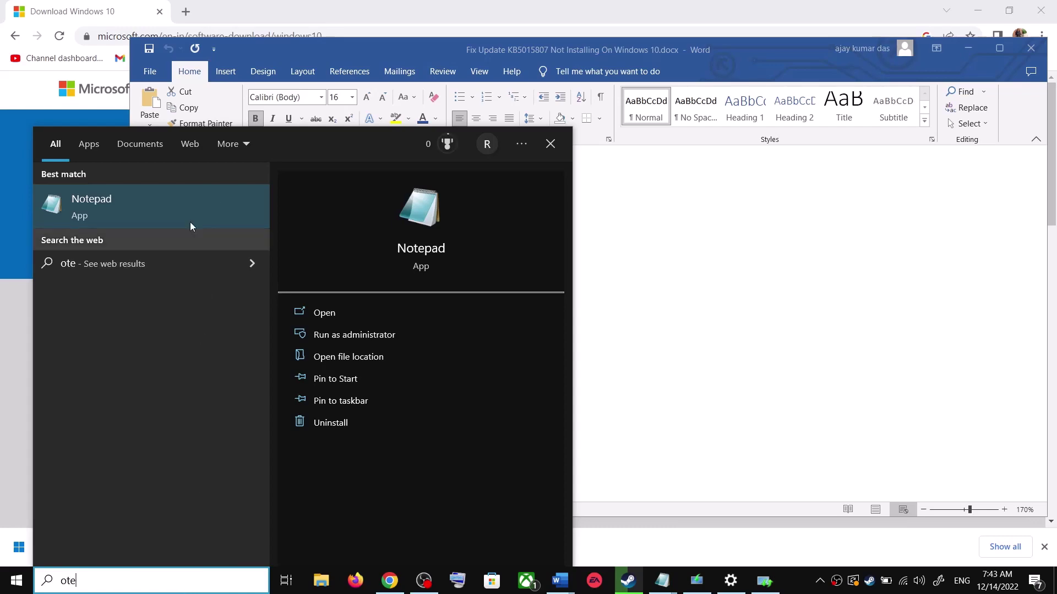
click(181, 196)
key(ctrl+v)
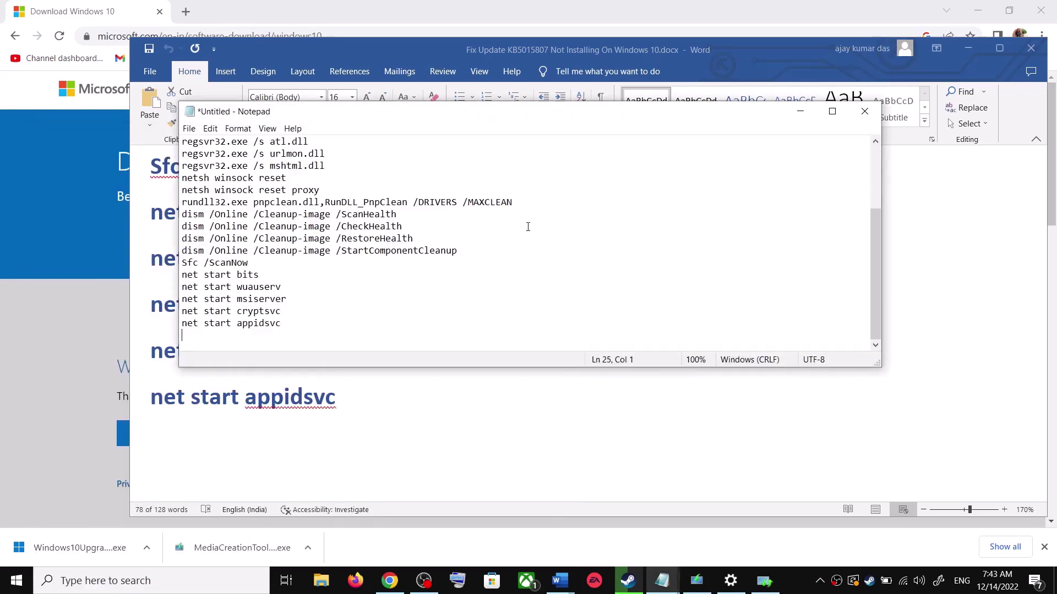
scroll(315, 253, up, 3)
click(188, 128)
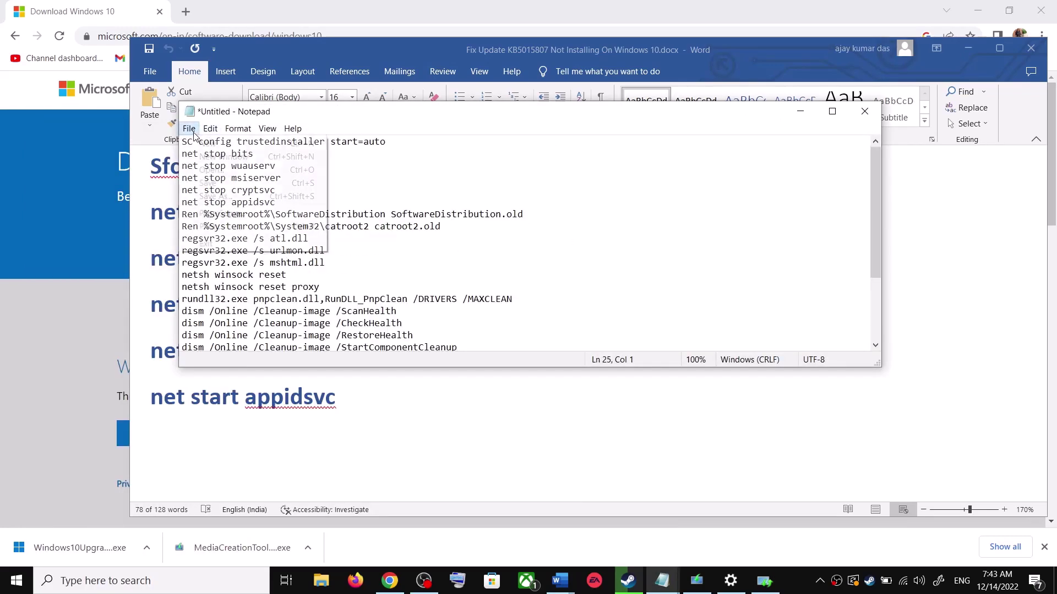
click(231, 200)
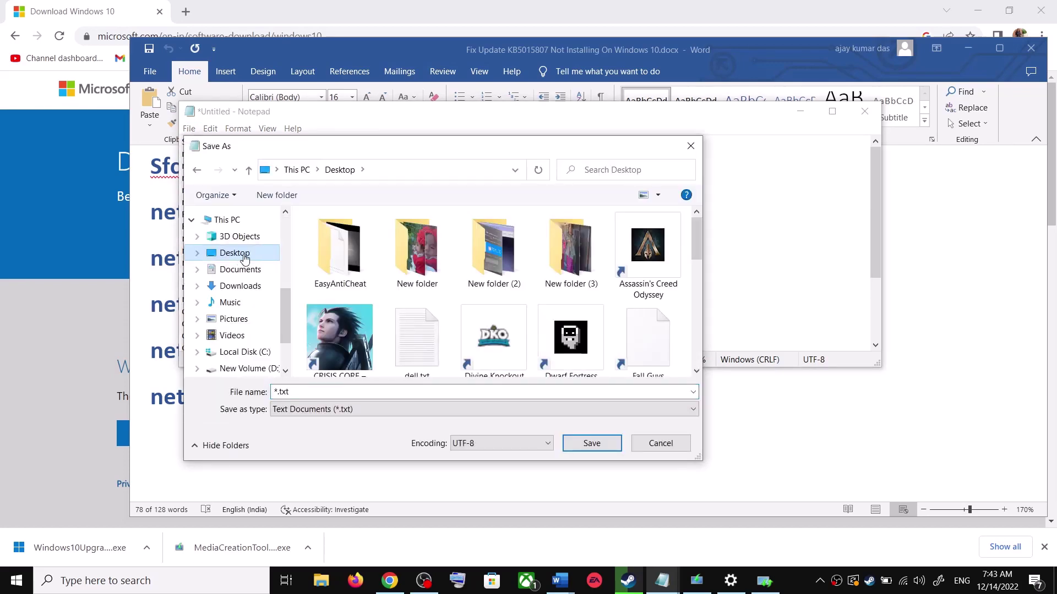
- Save the script as Wufix.bat with Save as type set to All Files (*.*)
click(169, 323)
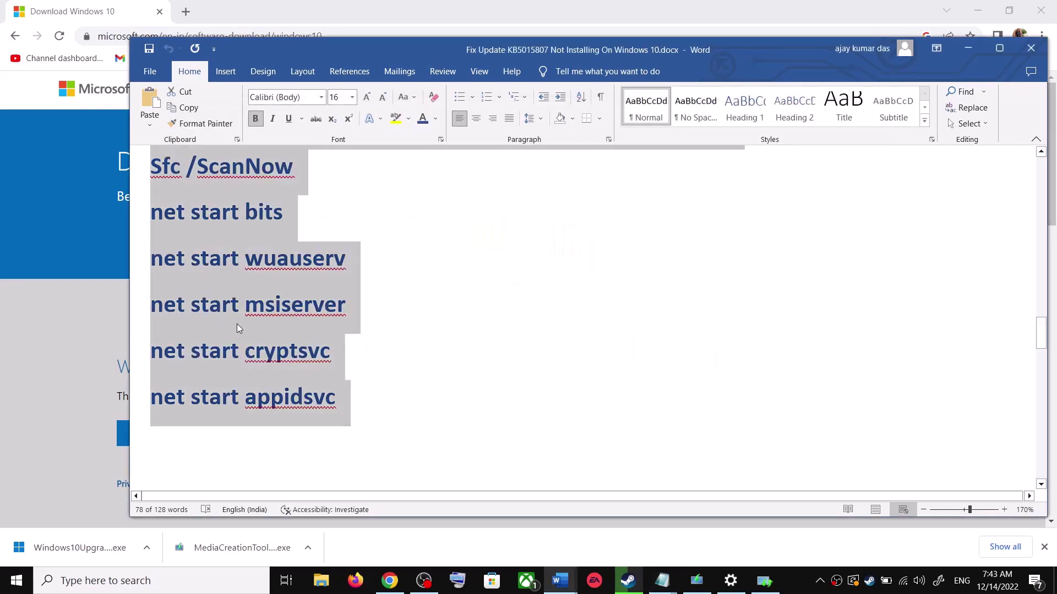
scroll(292, 345, down, 5)
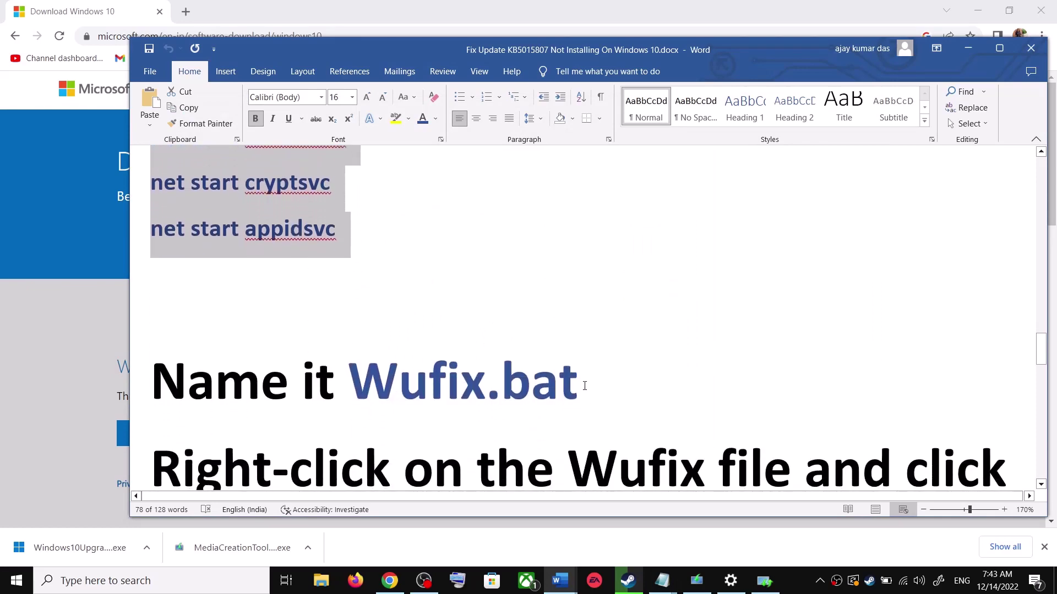
drag(585, 386, 406, 381)
key(alt+Tab)
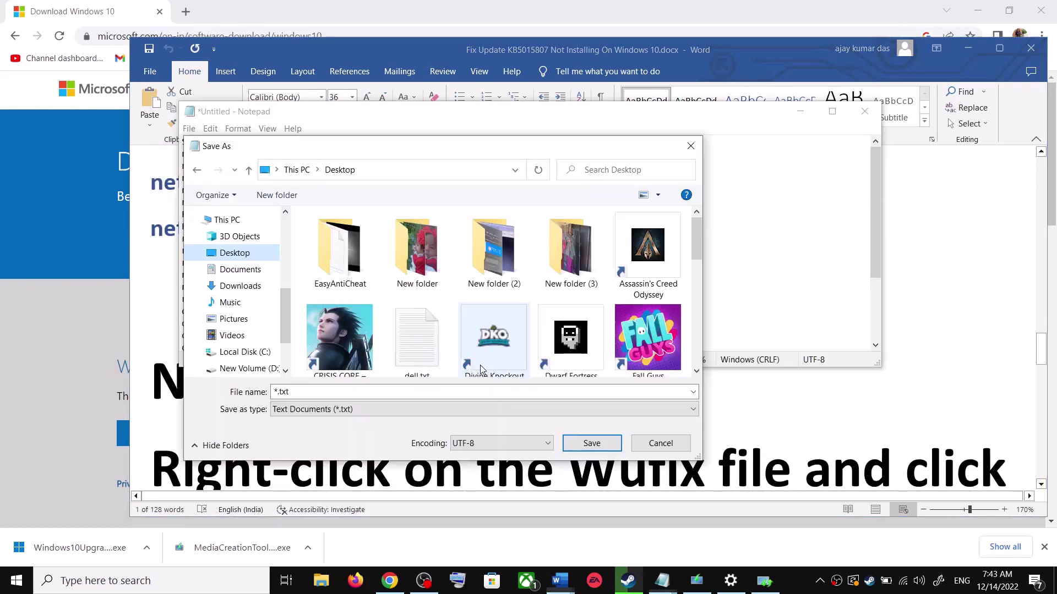
click(325, 392)
key(ctrl+a)
key(ctrl+v)
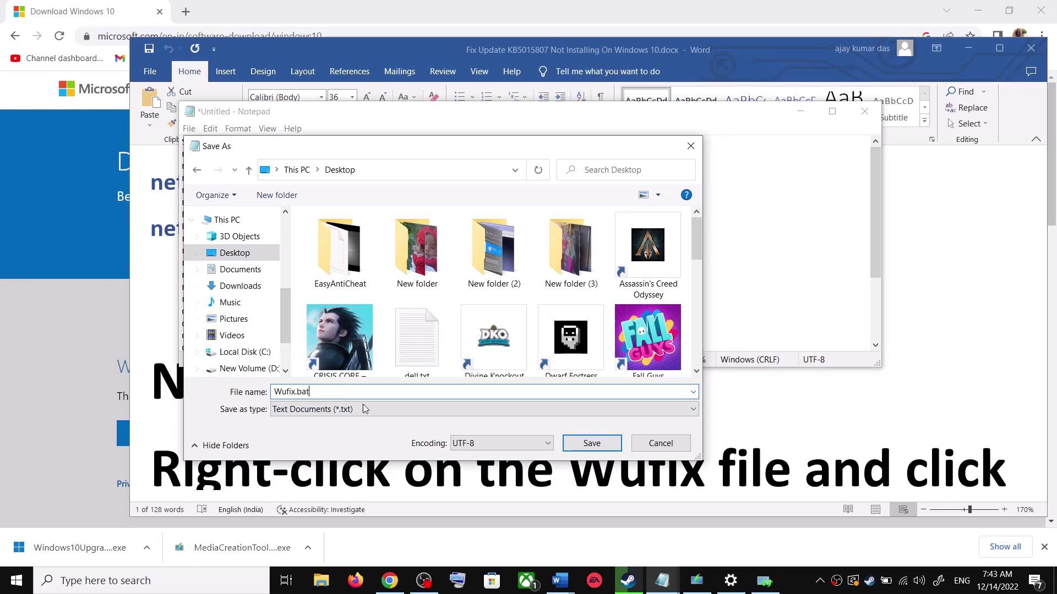
click(316, 416)
click(302, 433)
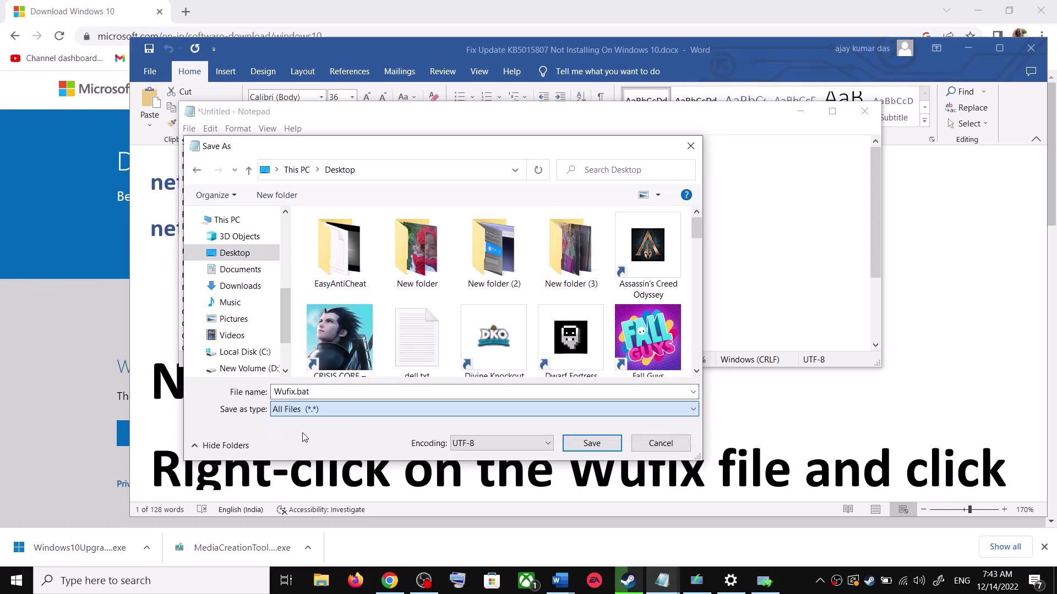
click(592, 443)
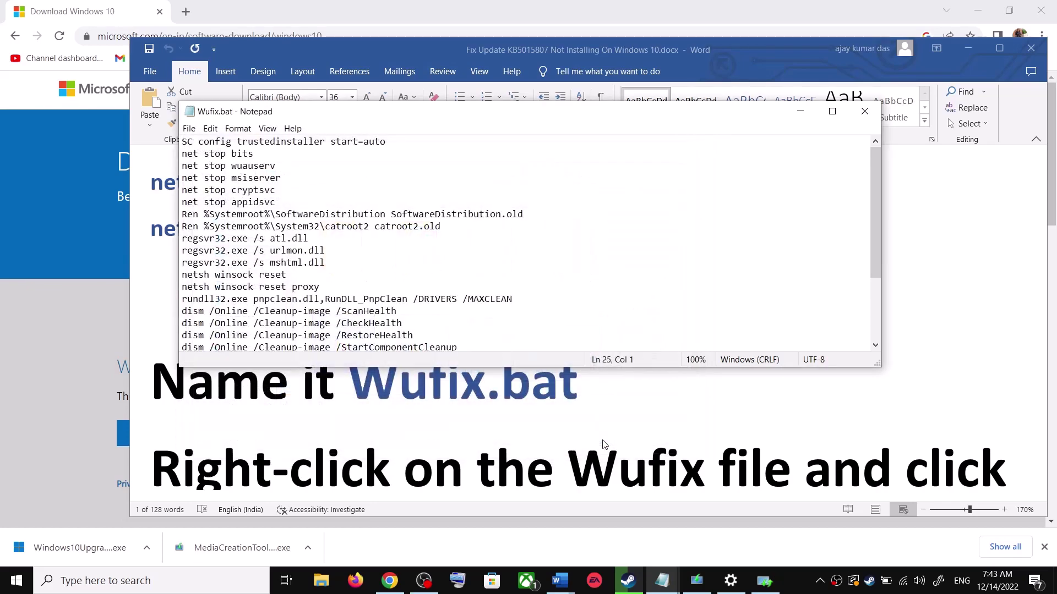
key(super+d)
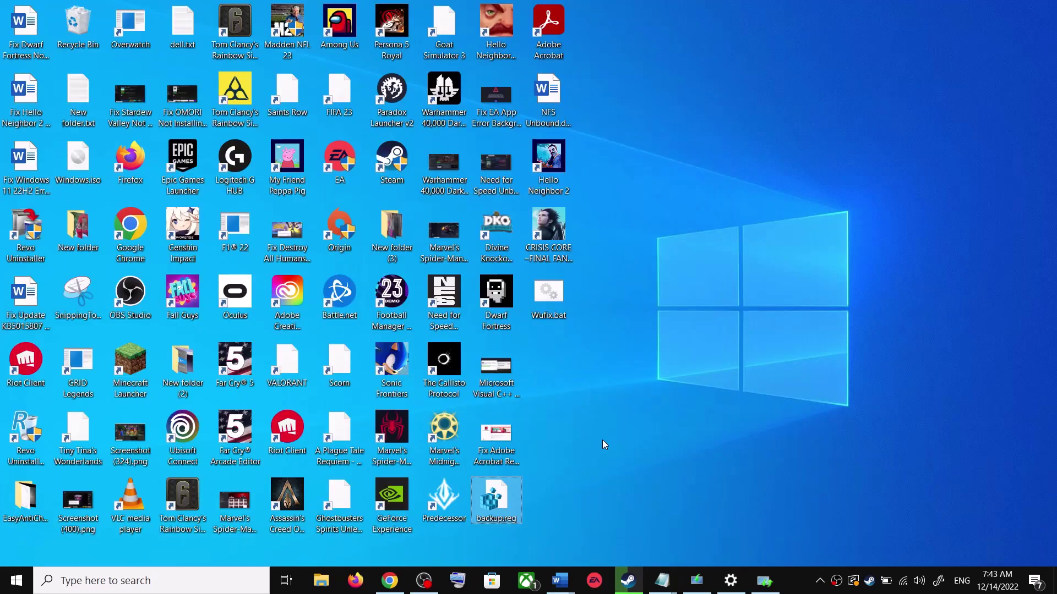
- Run Wufix.bat from the desktop with Run as administrator
double_click(556, 301)
right_click(556, 301)
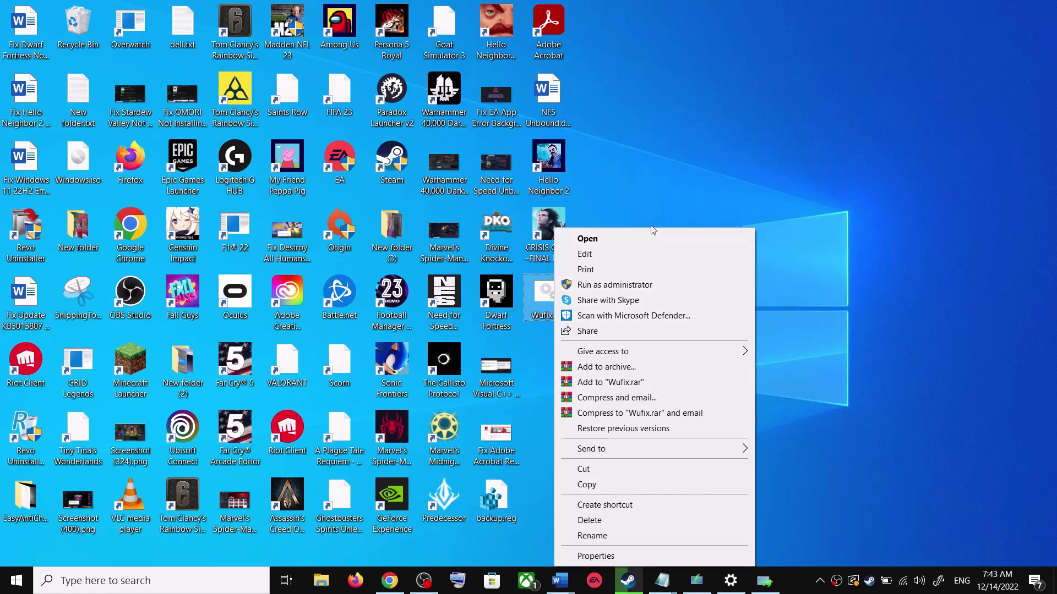
click(631, 190)
right_click(547, 305)
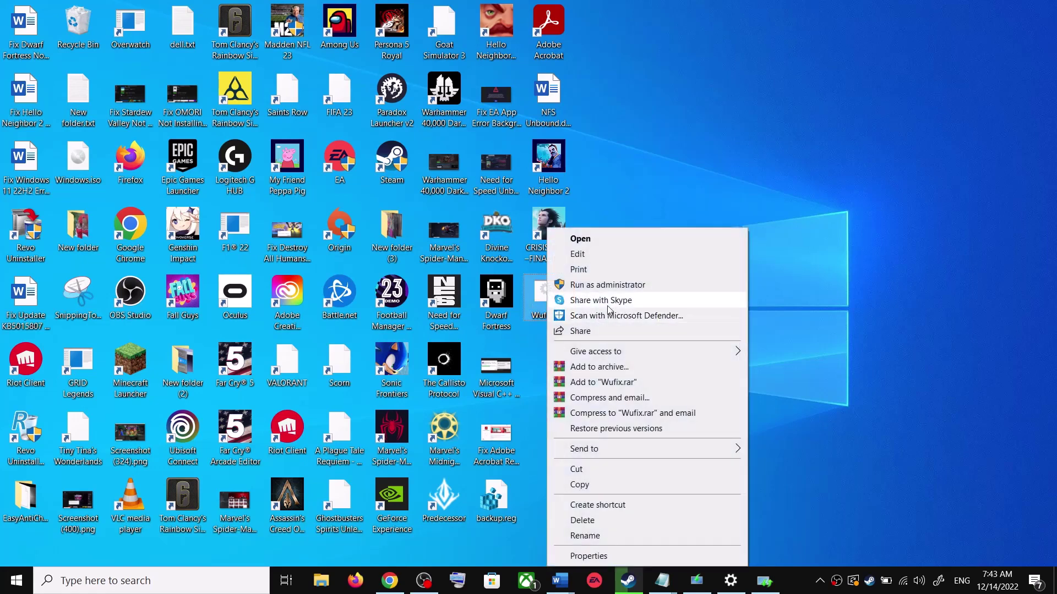
click(622, 284)
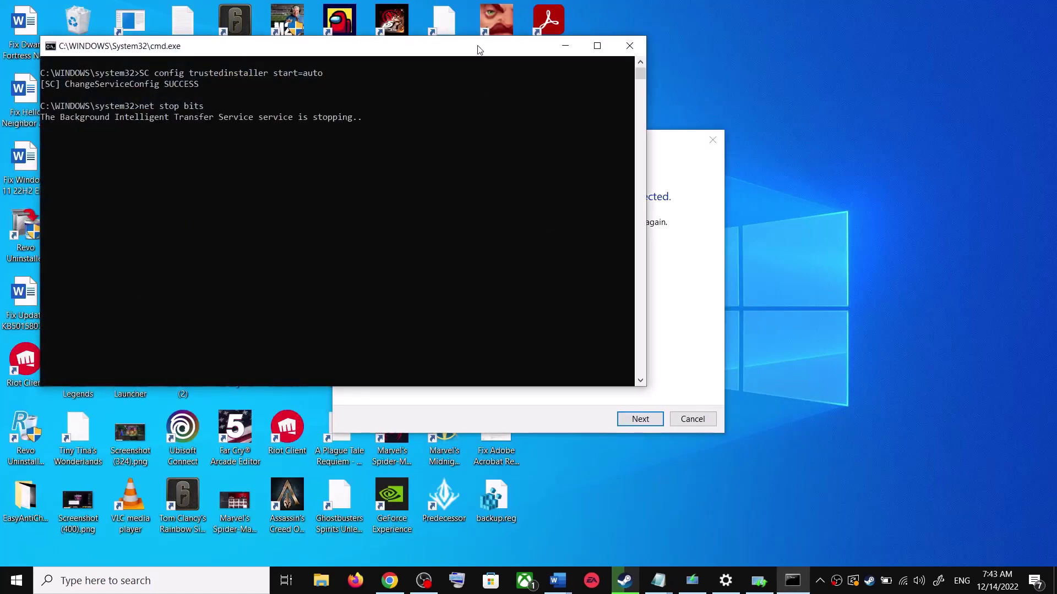
- Move the command window aside, choose Restart from Start's power menu, and close Settings
drag(479, 50, 600, 148)
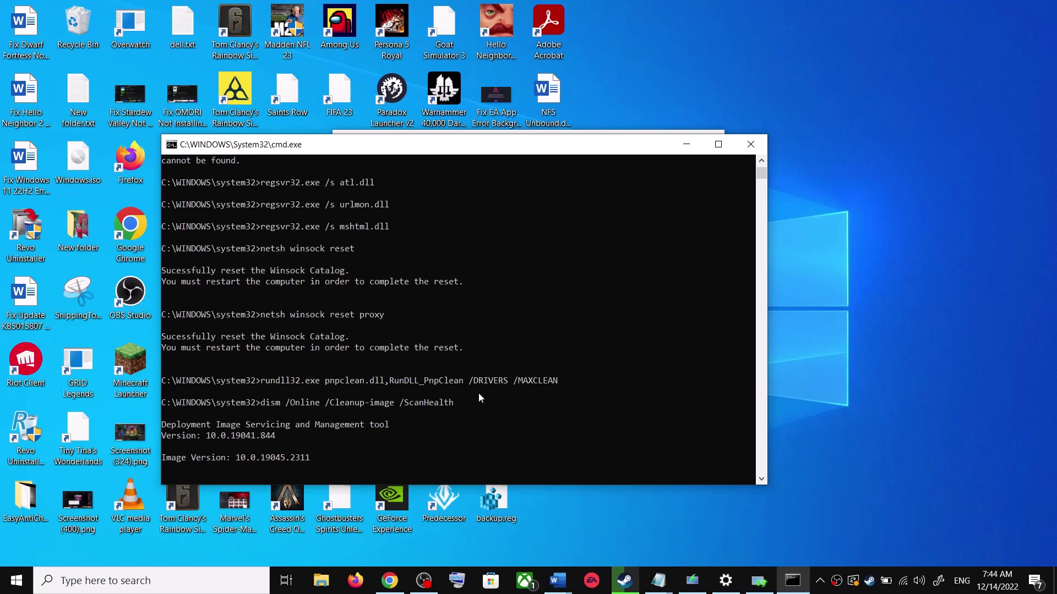
click(28, 528)
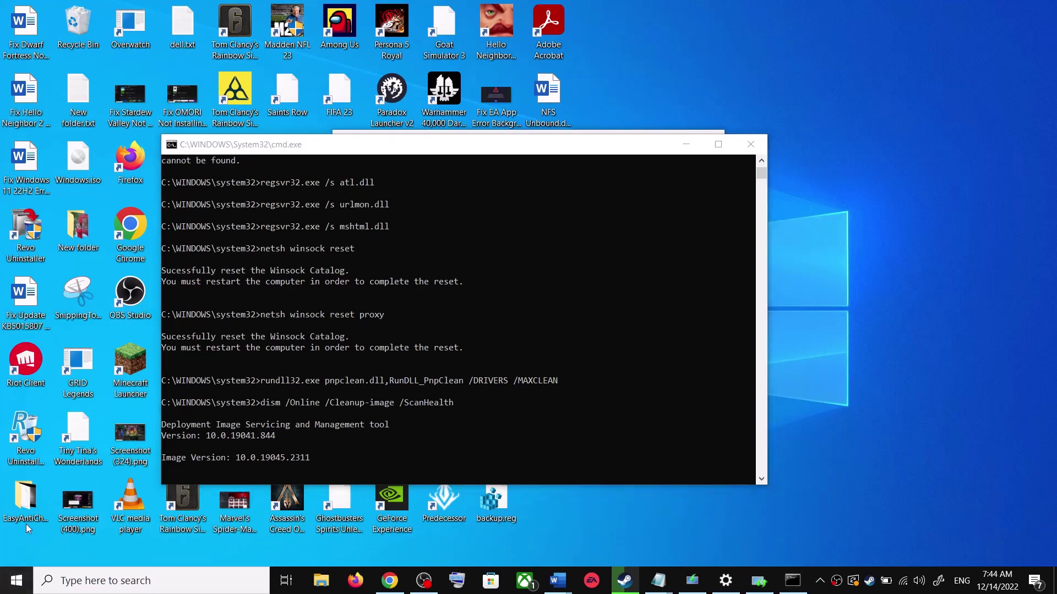
click(17, 580)
click(41, 551)
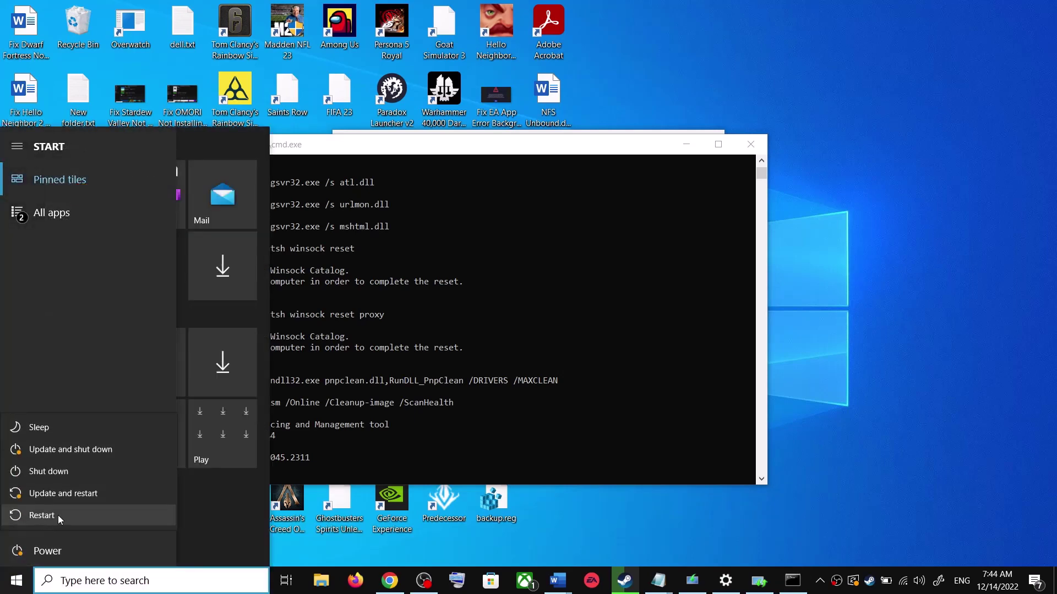
click(55, 516)
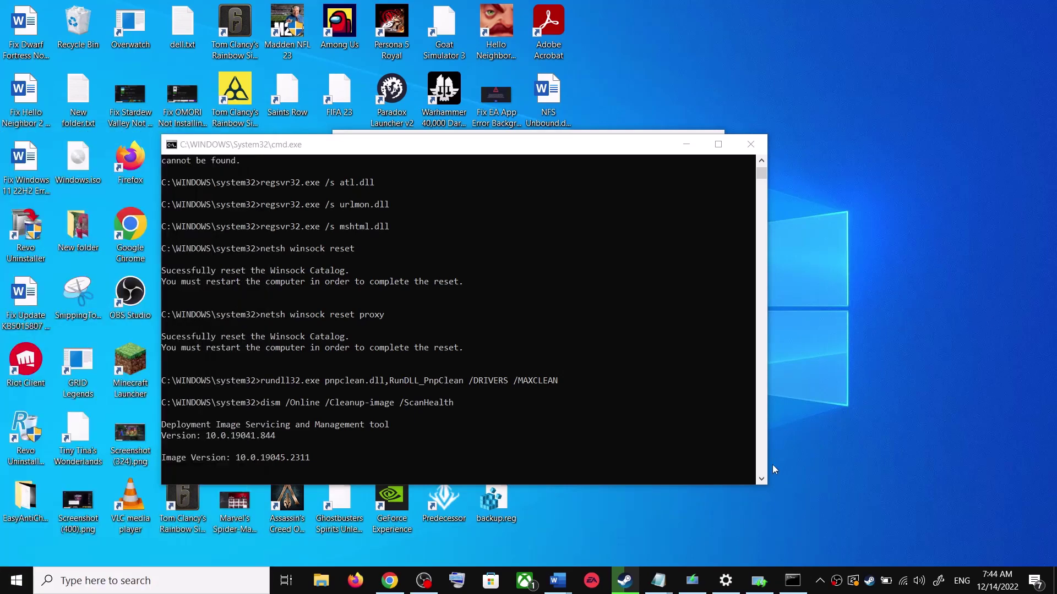
right_click(725, 572)
click(720, 548)
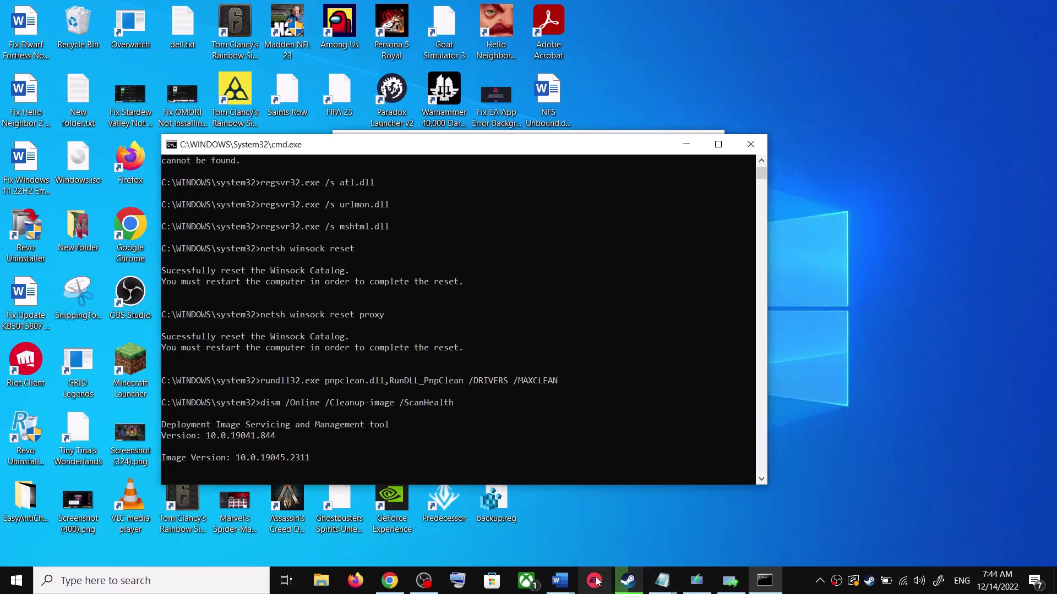
- Scroll the Word guide to Step 4 and follow its microsoft.com software-download link
mouse_move(556, 587)
click(633, 517)
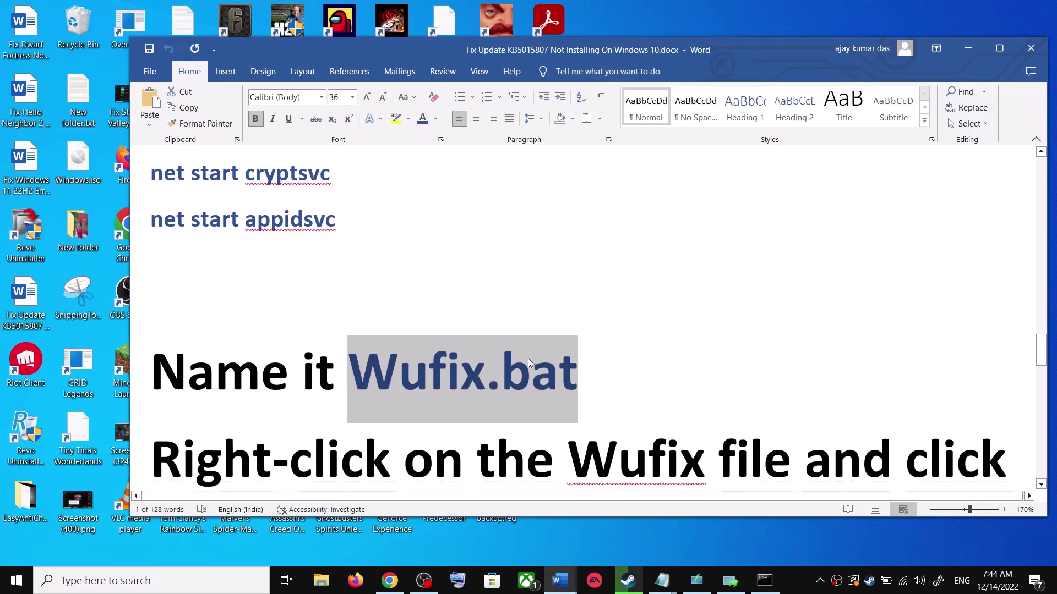
scroll(536, 363, down, 1)
scroll(535, 363, down, 5)
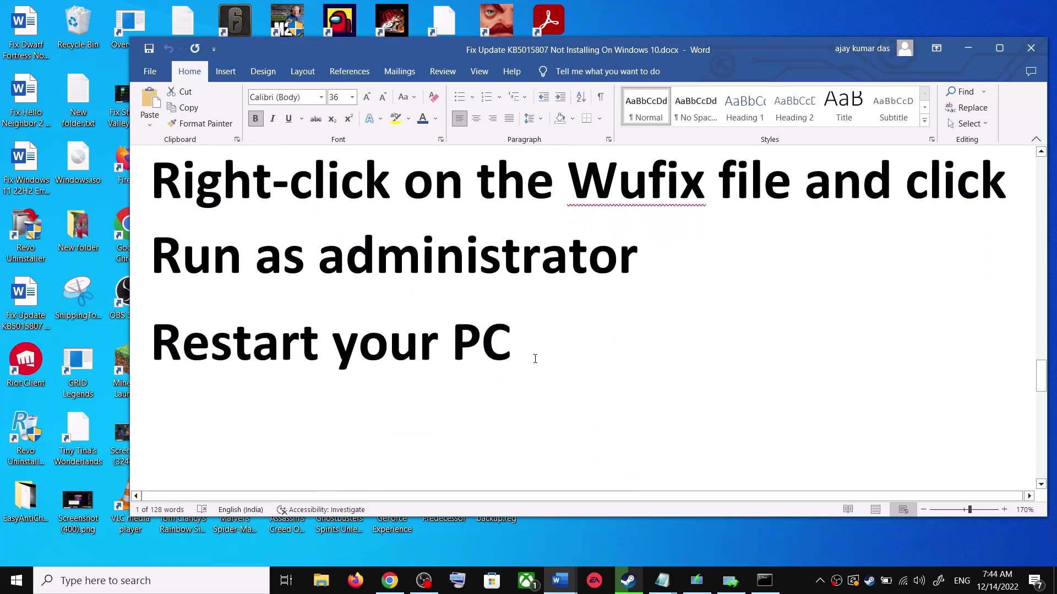
scroll(535, 359, down, 1)
drag(378, 363, 908, 366)
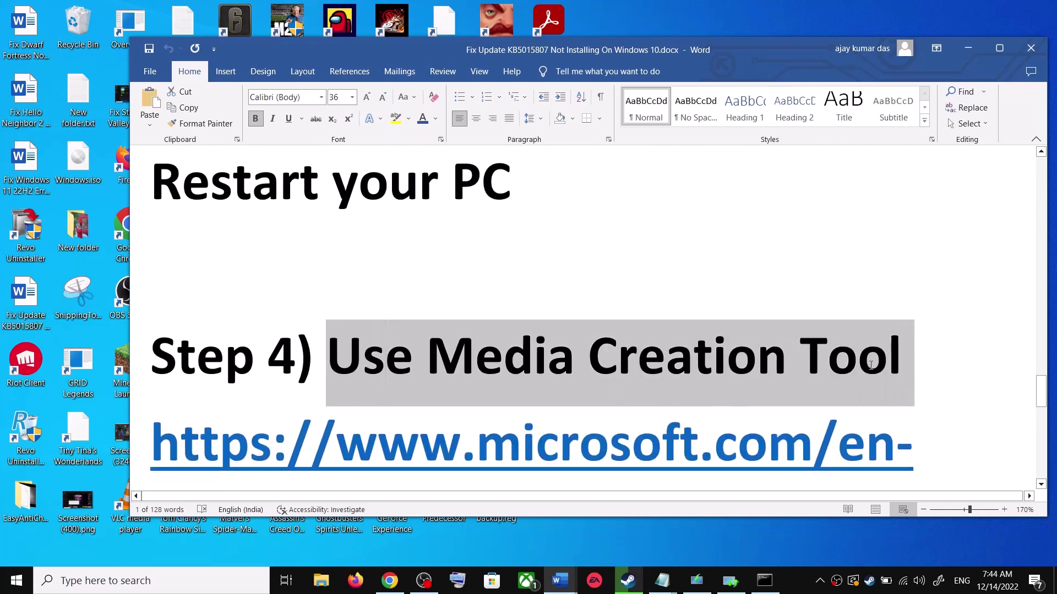
scroll(546, 381, down, 2)
scroll(546, 381, down, 1)
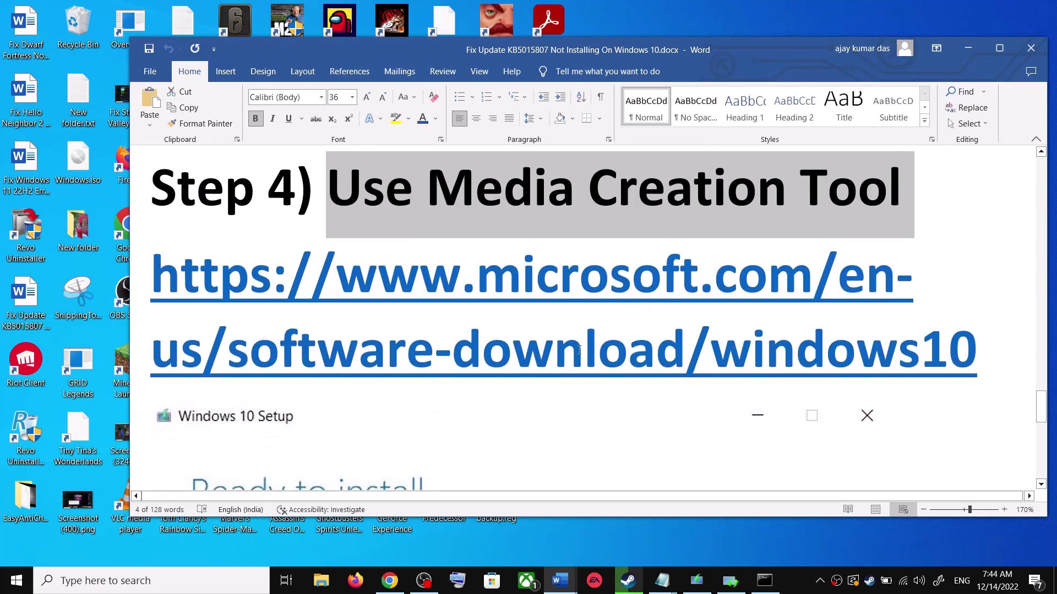
ctrl+click(560, 370)
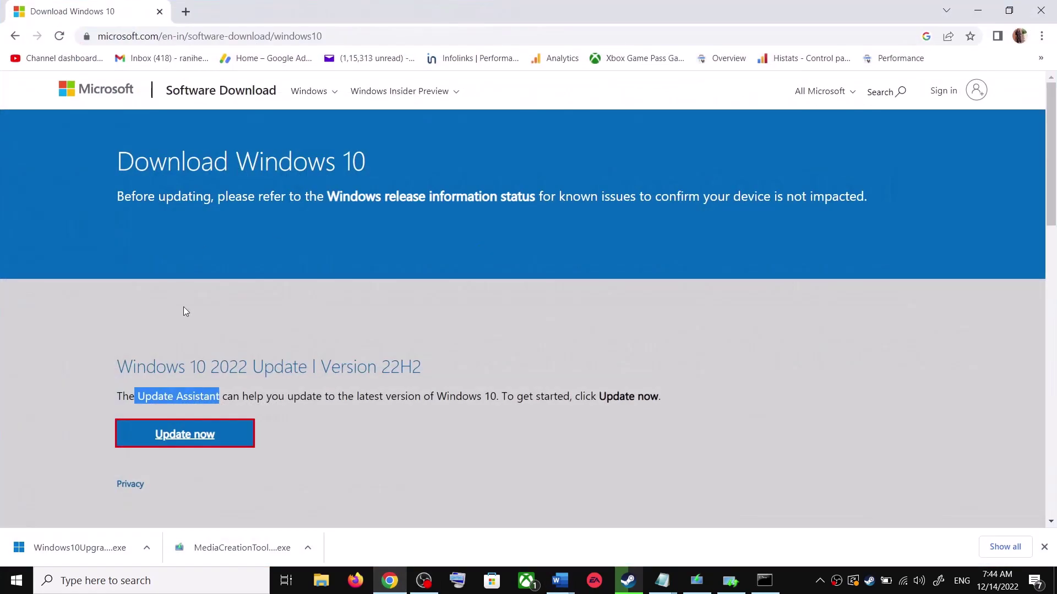
- Launch MediaCreationTool, accept the license terms and proceed with Upgrade this PC now
scroll(202, 330, down, 5)
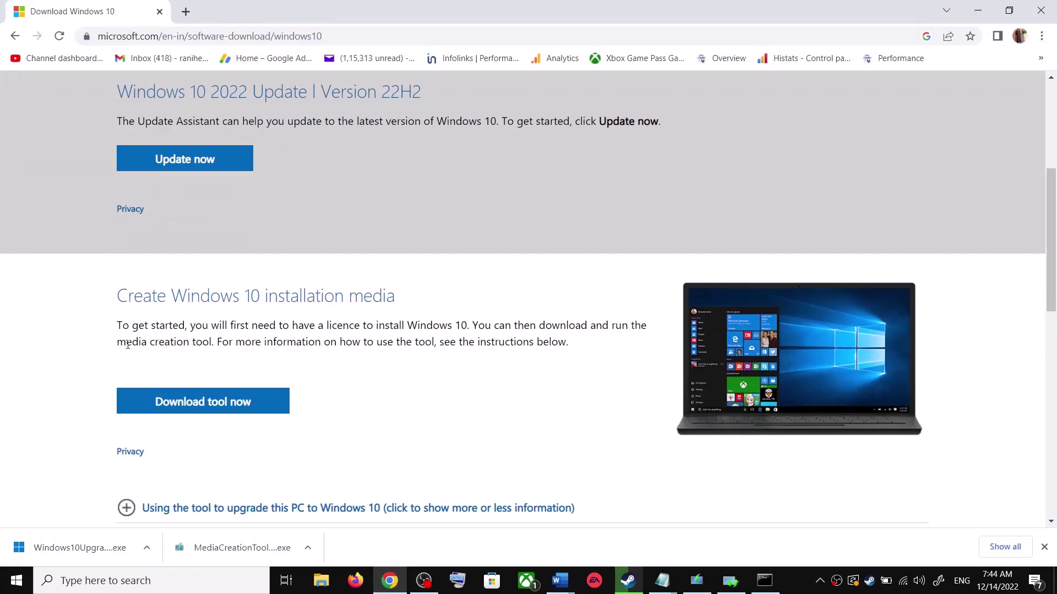
drag(127, 342, 219, 342)
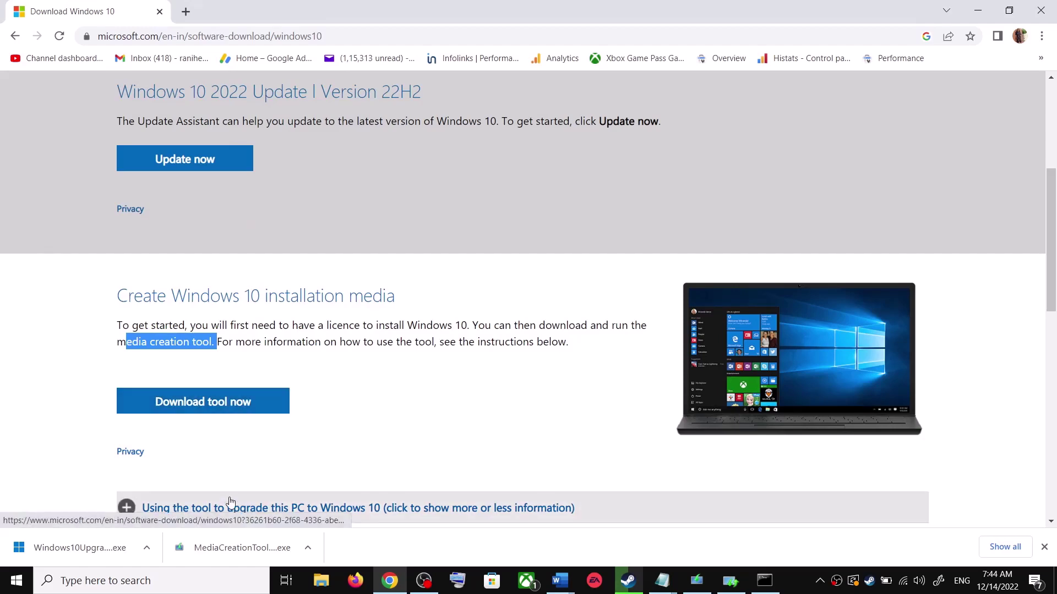
click(240, 554)
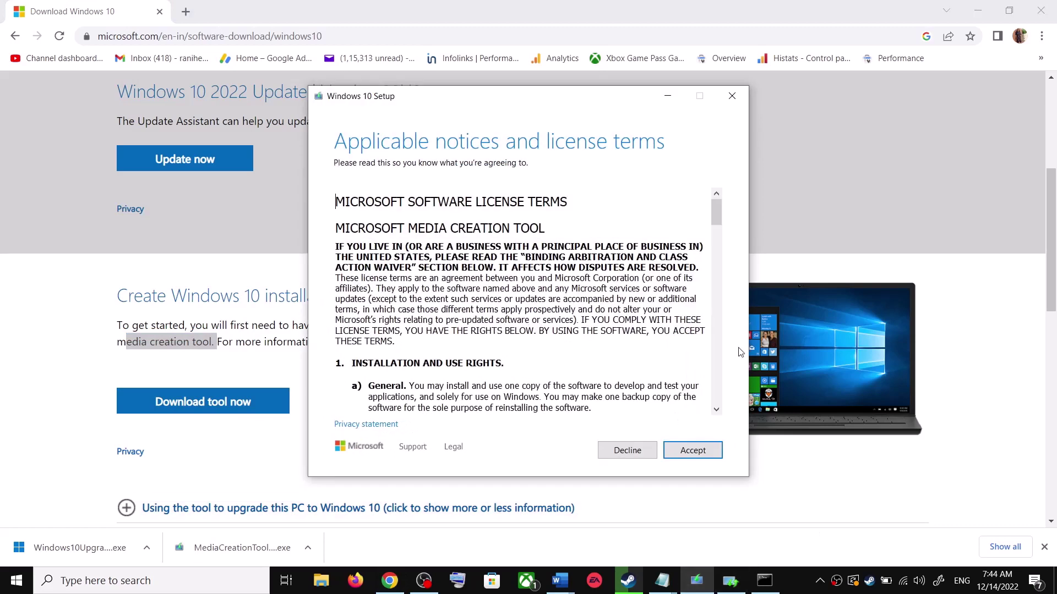
click(714, 453)
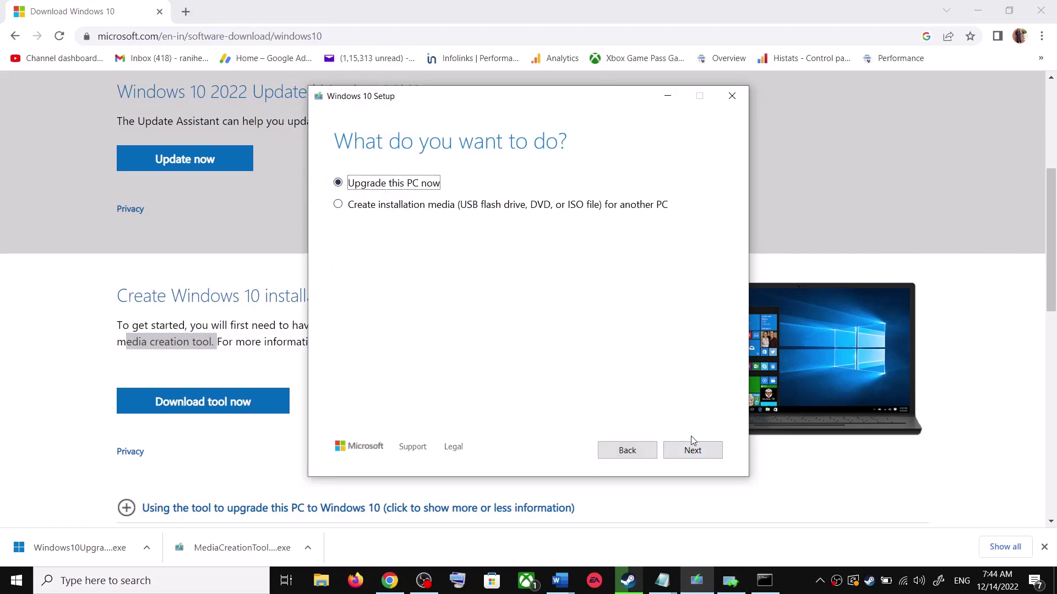
click(701, 452)
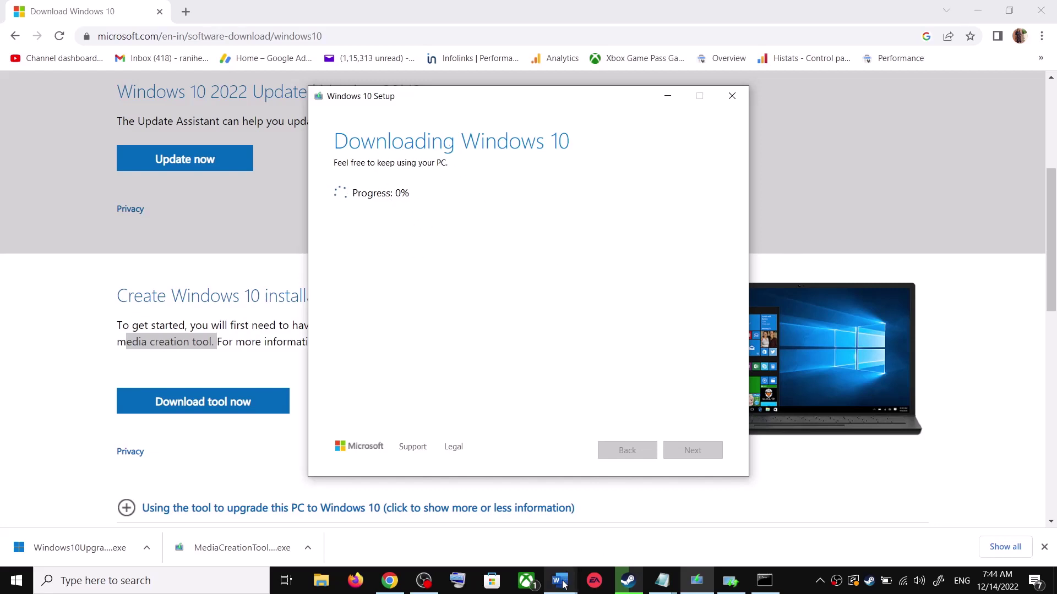
- Maximize the Word guide and scroll to the Step 4 'Ready to install' screenshot
mouse_move(562, 582)
click(633, 520)
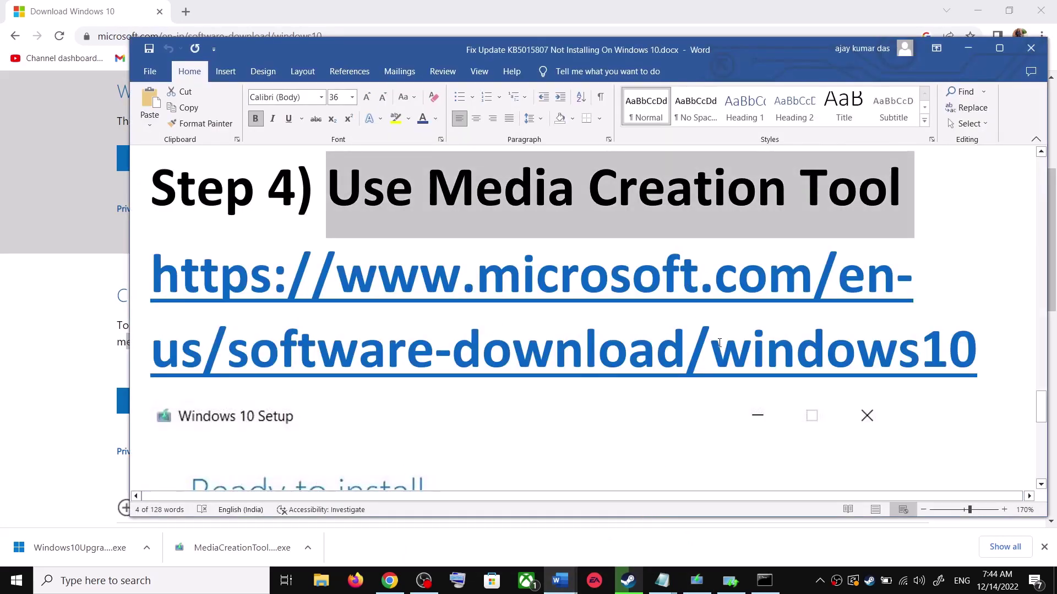
scroll(733, 350, down, 2)
scroll(734, 350, down, 2)
click(999, 49)
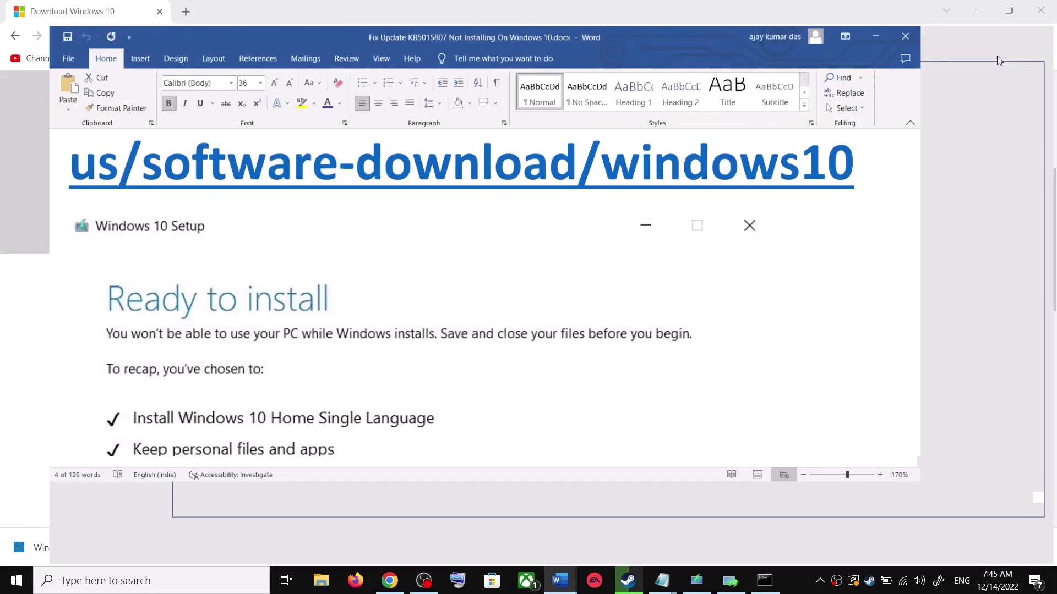
scroll(302, 343, down, 2)
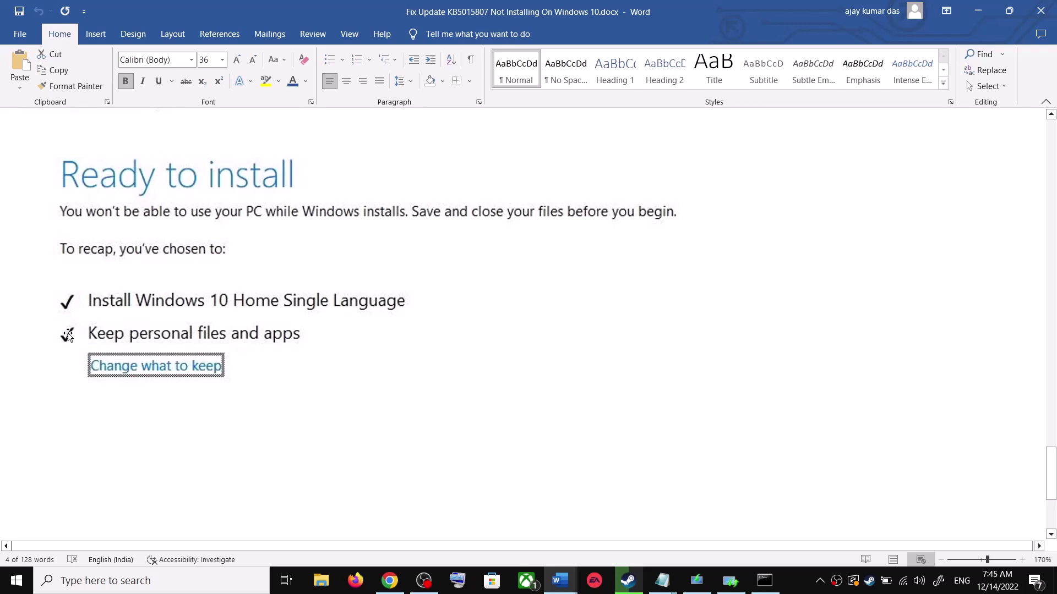
scroll(369, 331, down, 4)
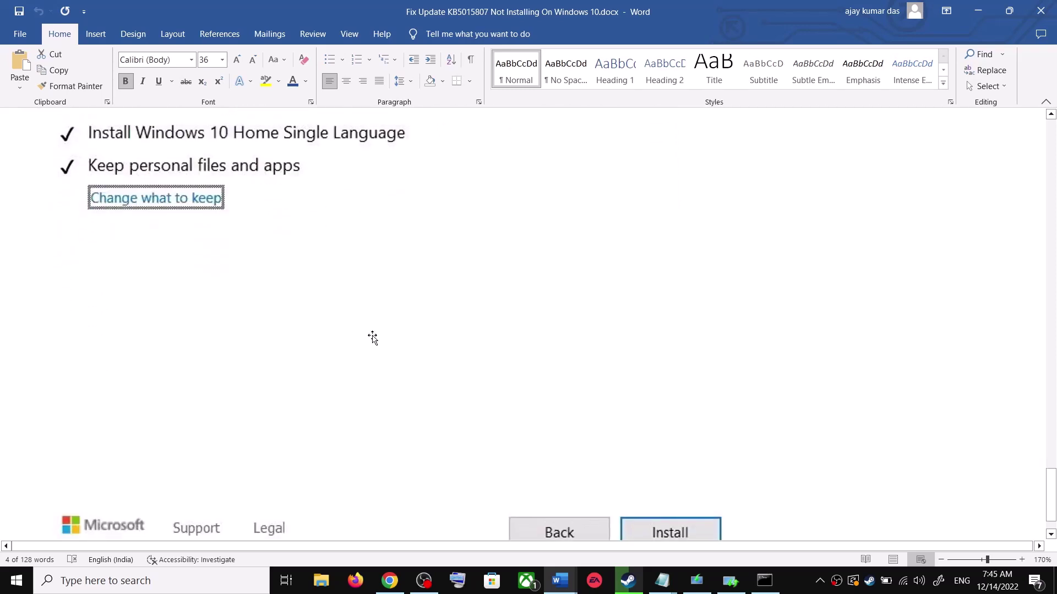
scroll(625, 410, up, 5)
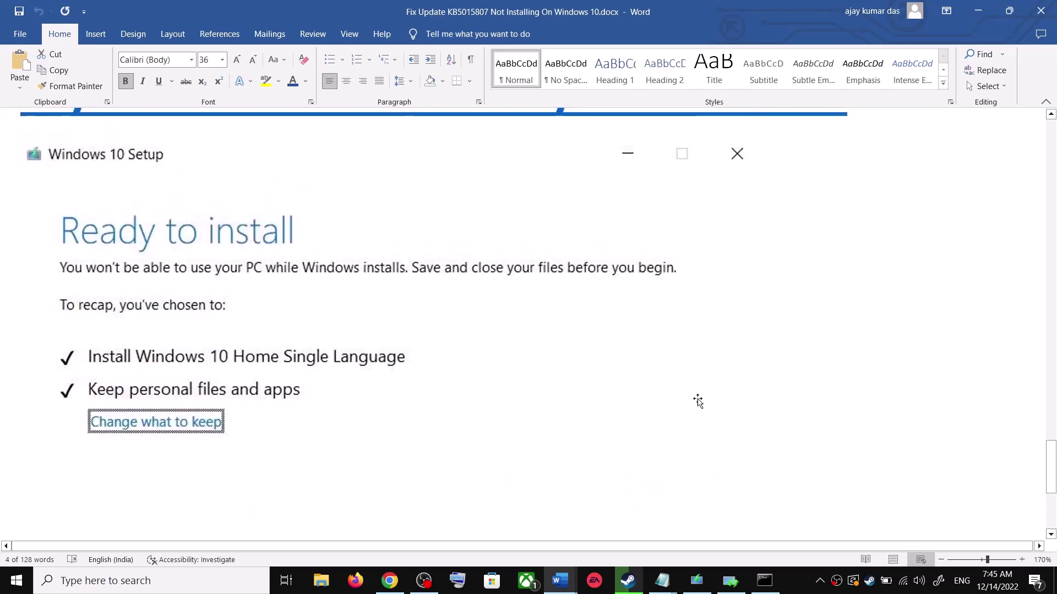